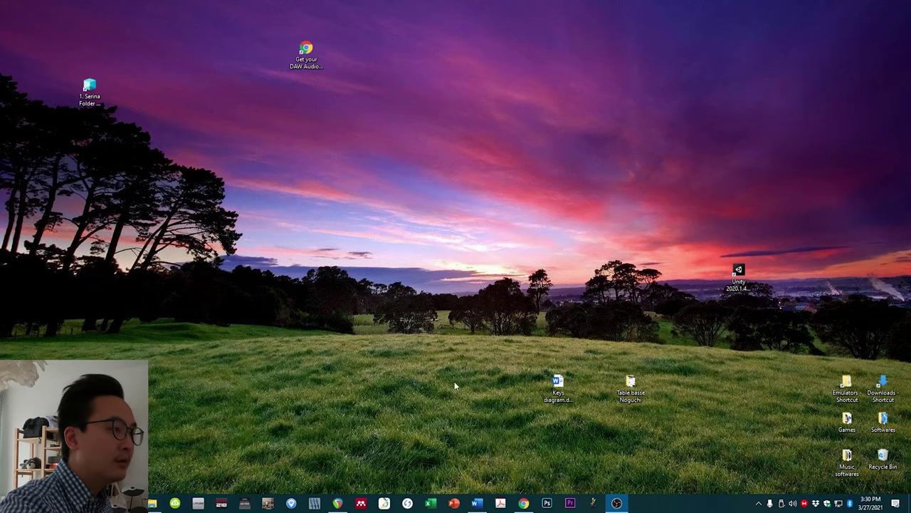
- Open Chrome, search the web for "reaper" and accept Google's cookie terms
mouse_move(524, 502)
click(522, 485)
mouse_move(232, 10)
mouse_down()
mouse_move(233, 70)
mouse_move(237, 12)
mouse_up()
click(236, 24)
text(reaper)
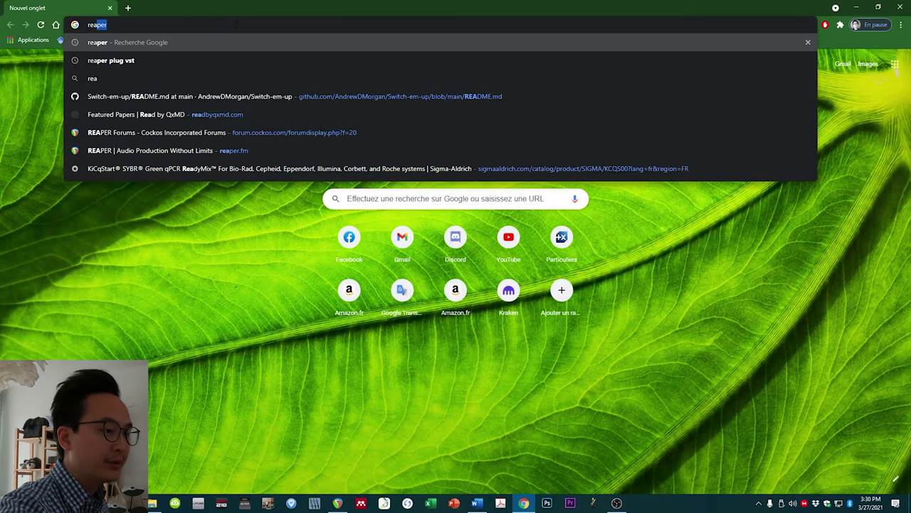
key(Return)
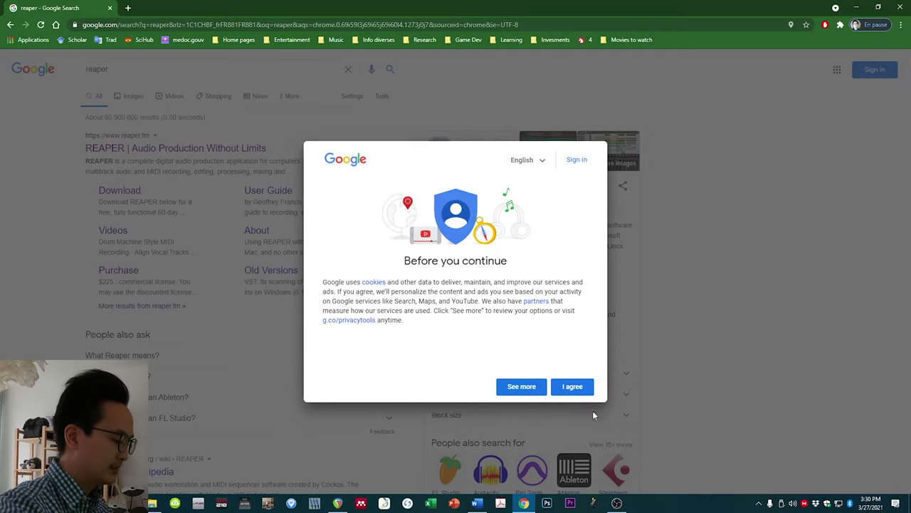
click(572, 386)
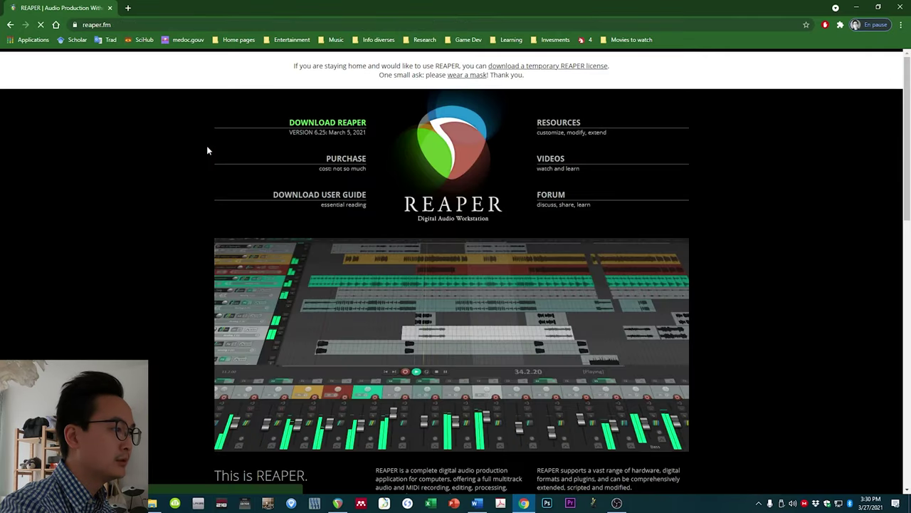
- Download the Windows 64-bit REAPER v6.25 installer from the REAPER site to the Downloads folder and launch it
click(326, 135)
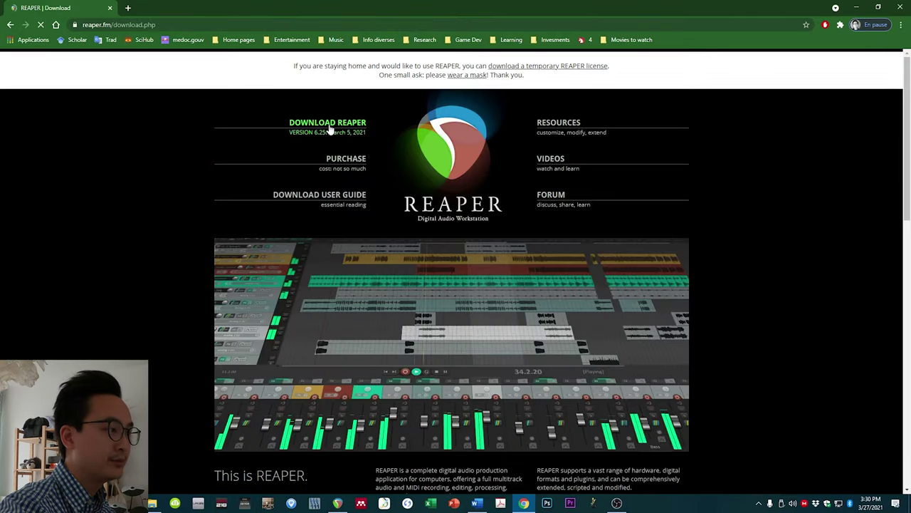
scroll(330, 130, down, 1)
scroll(399, 290, down, 1)
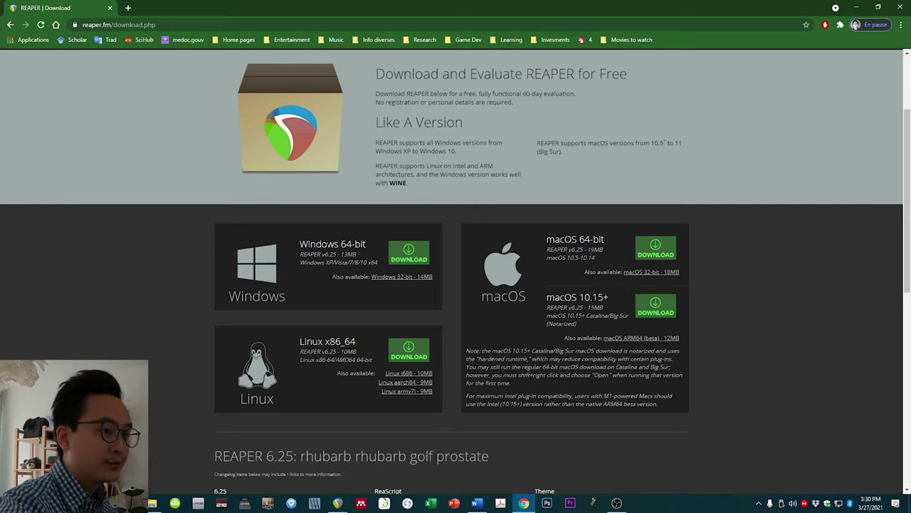
click(416, 257)
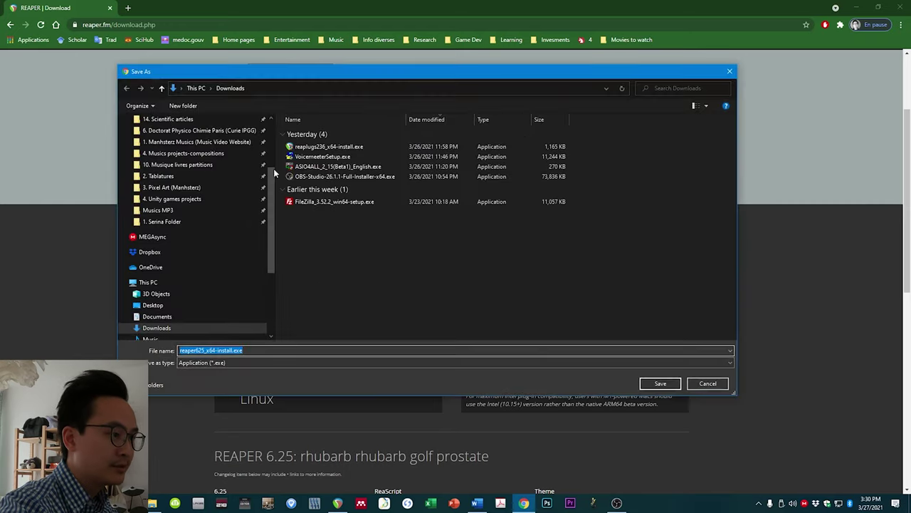
key(Return)
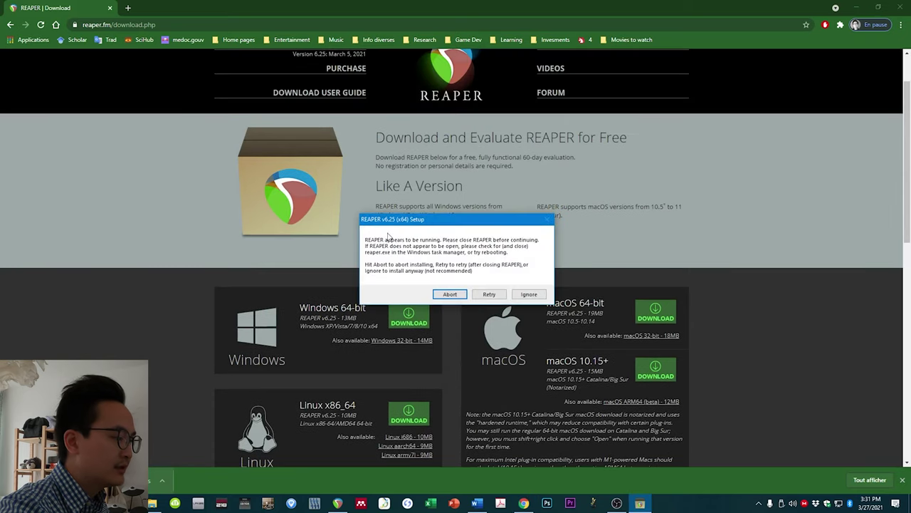
drag(443, 221, 398, 139)
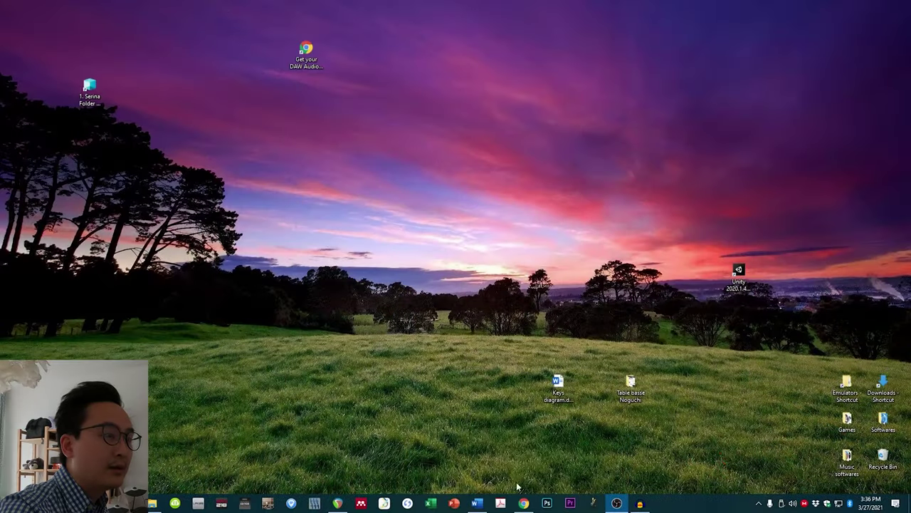
- Search for "asio 4 all" in a new browser tab, open the official ASIO4ALL site and accept its privacy terms
click(524, 503)
click(125, 7)
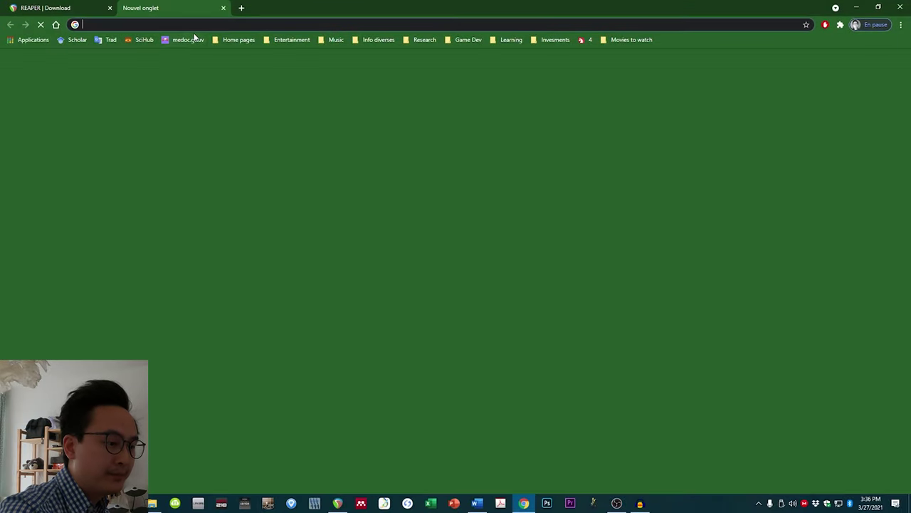
text(asio 4 all)
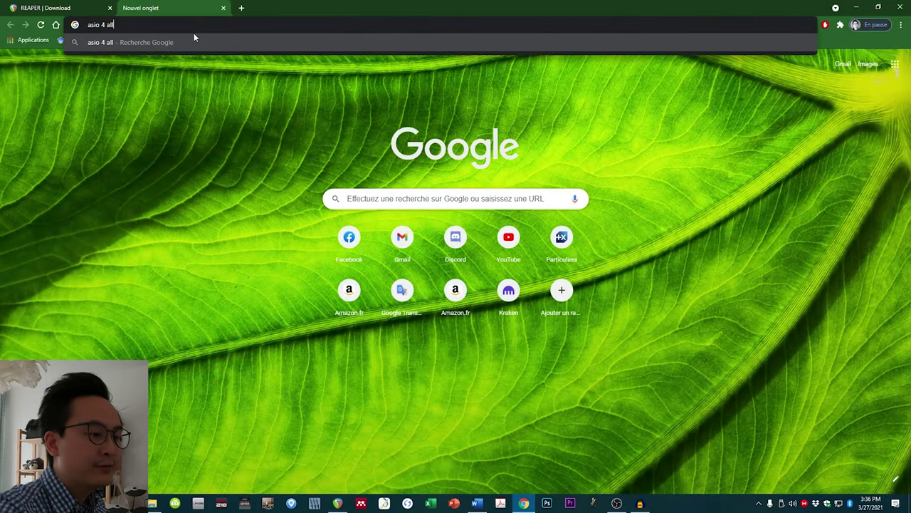
key(Return)
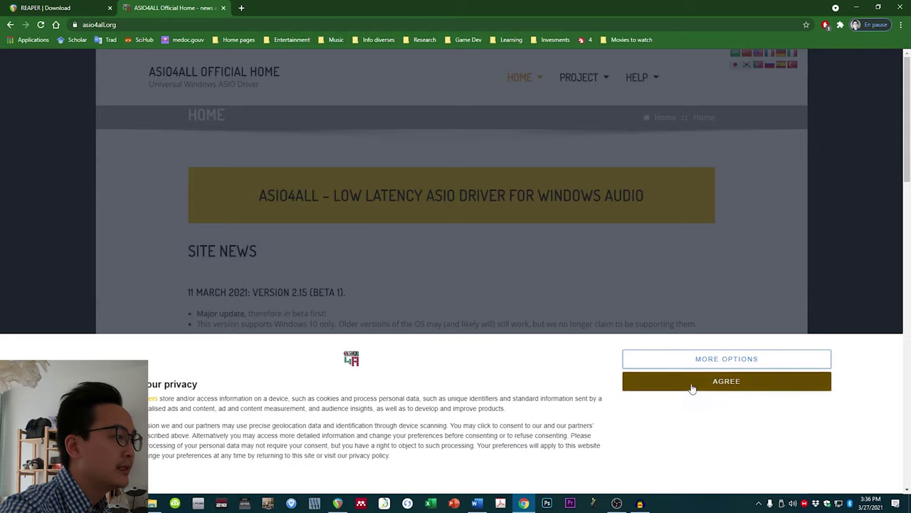
click(692, 383)
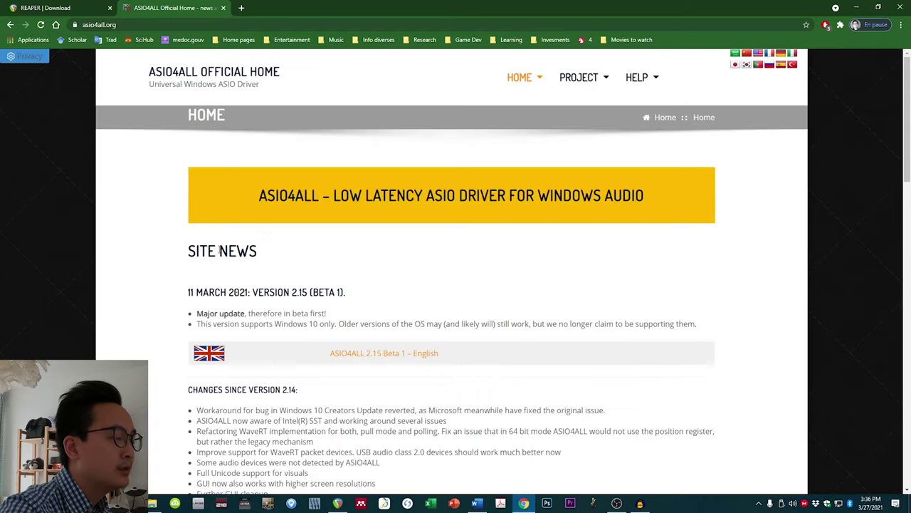
- Download the ASIO4ALL 2.15 Beta 1 English installer and save it
scroll(157, 263, down, 2)
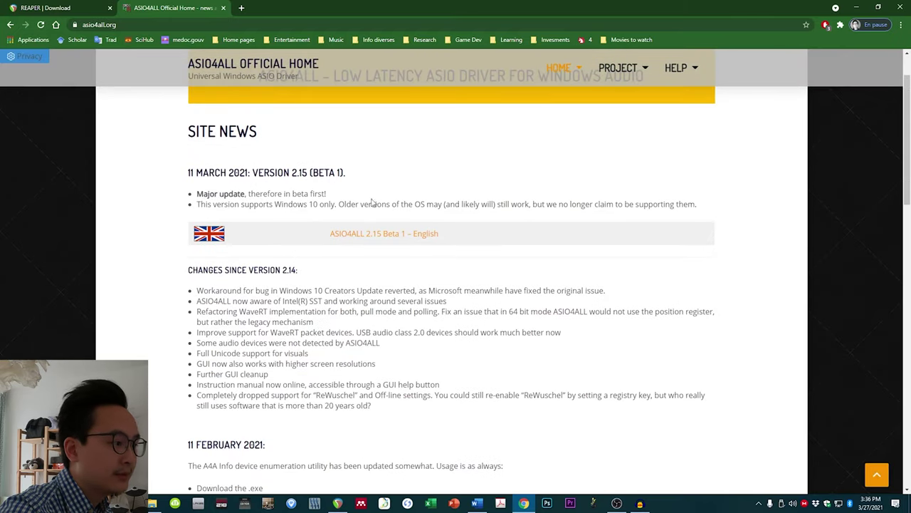
drag(398, 236, 346, 240)
click(340, 237)
drag(447, 243, 306, 230)
click(347, 237)
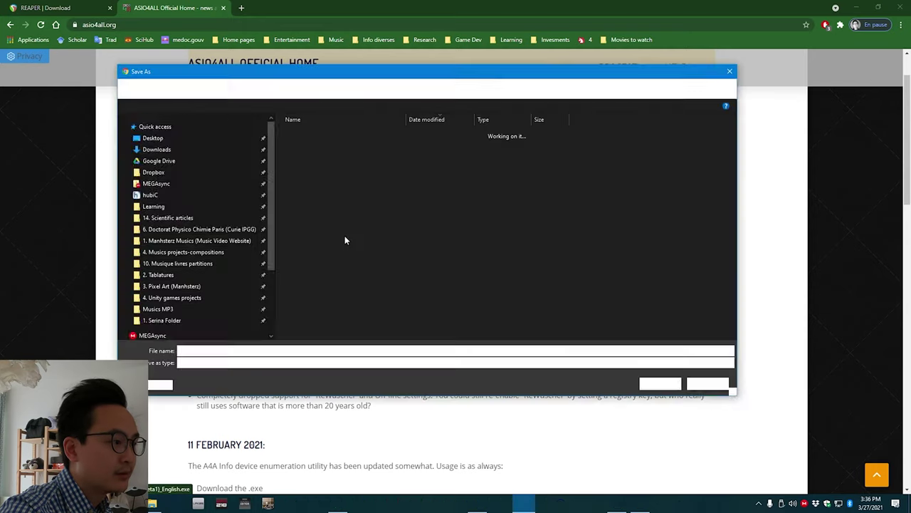
click(669, 384)
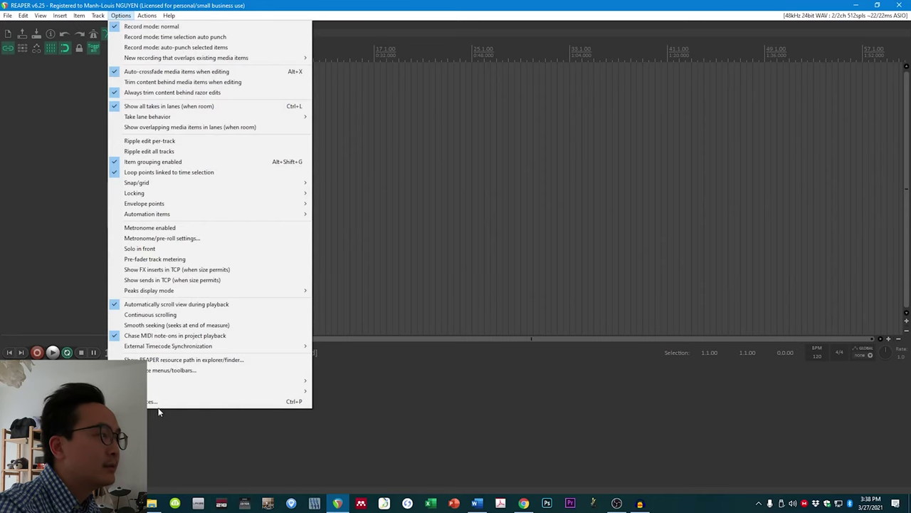
- In REAPER's audio device preferences, choose ASIO as the audio system and ASIO4ALL v2 as the ASIO driver
click(158, 400)
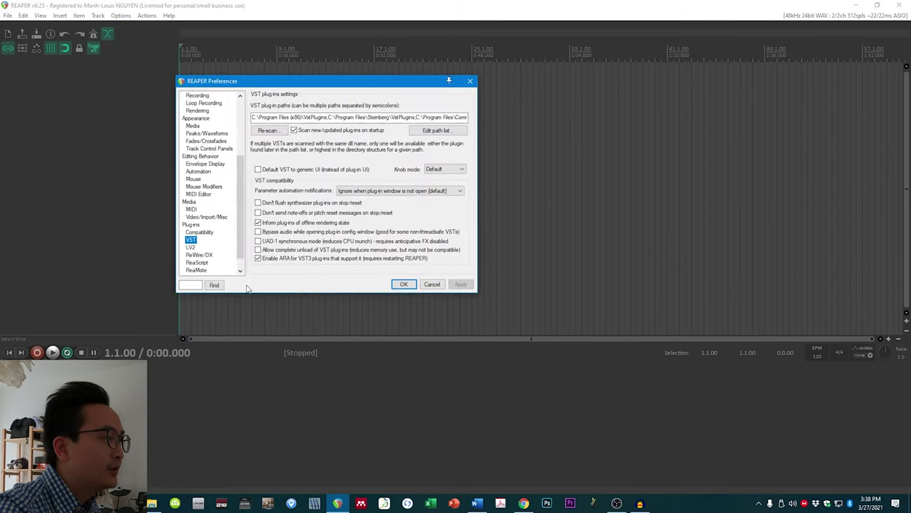
drag(242, 230, 246, 177)
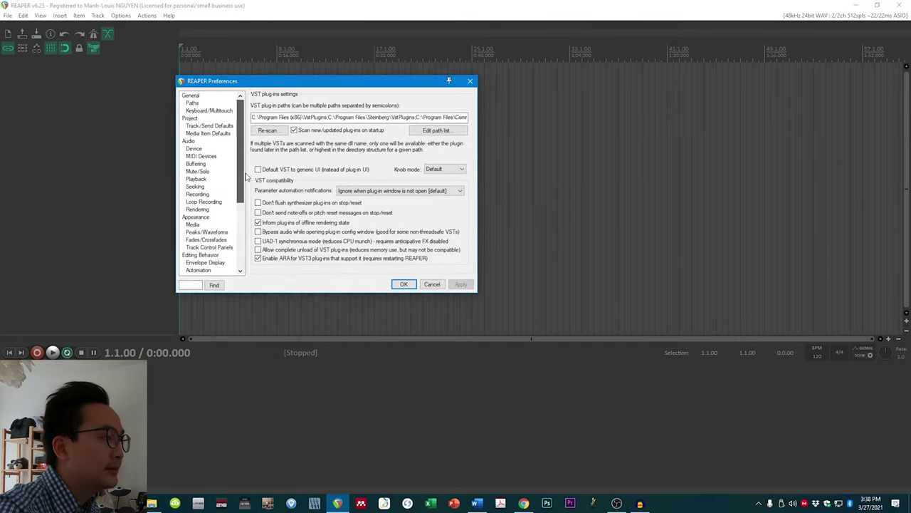
click(193, 149)
click(321, 106)
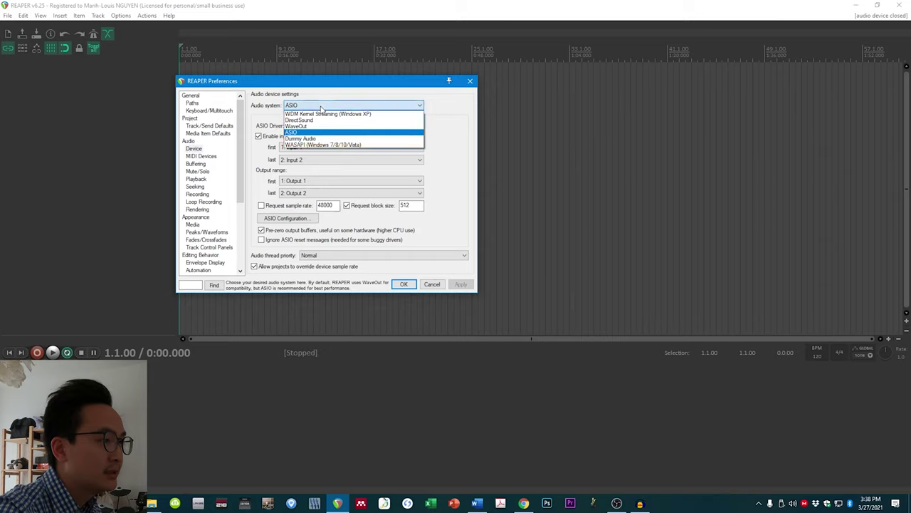
click(270, 111)
click(353, 105)
click(304, 133)
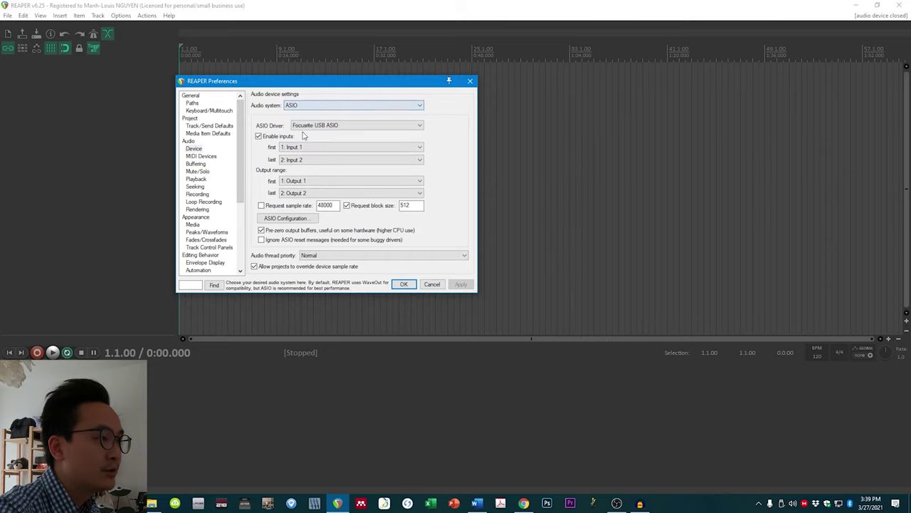
click(318, 126)
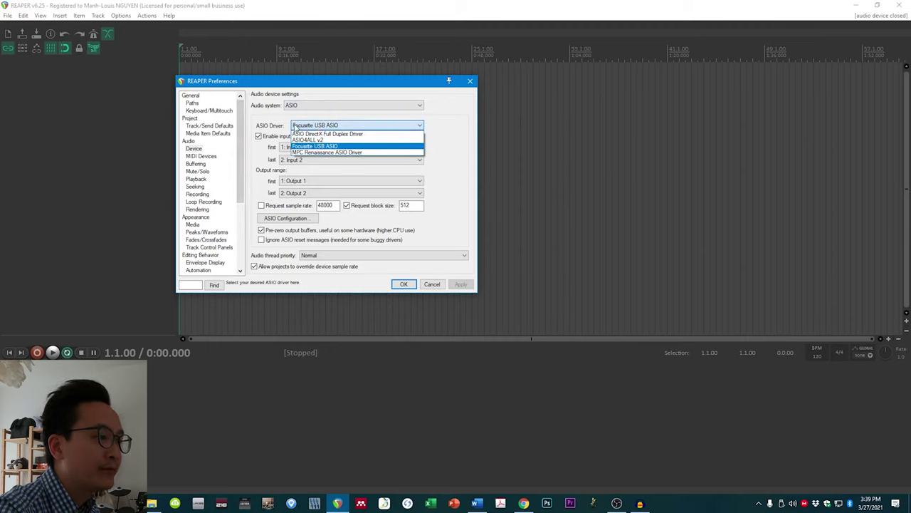
click(324, 140)
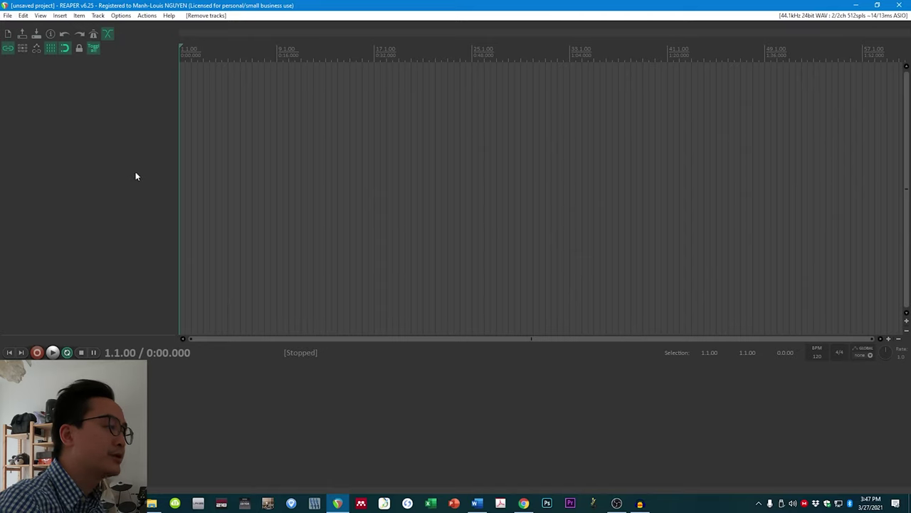
- Insert a virtual instrument on a new track, filtering the plug-ins by "synth" and choosing VSTi: ReaSynth (Cockos)
right_click(47, 73)
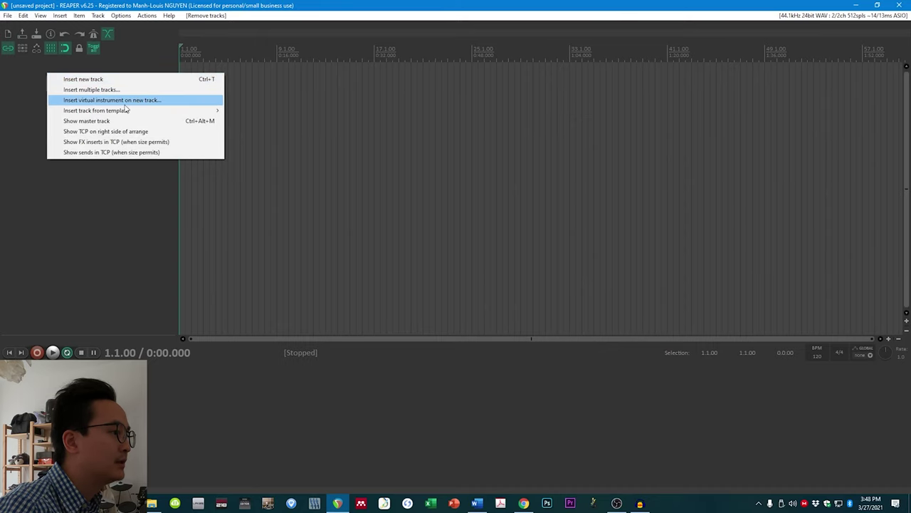
click(95, 100)
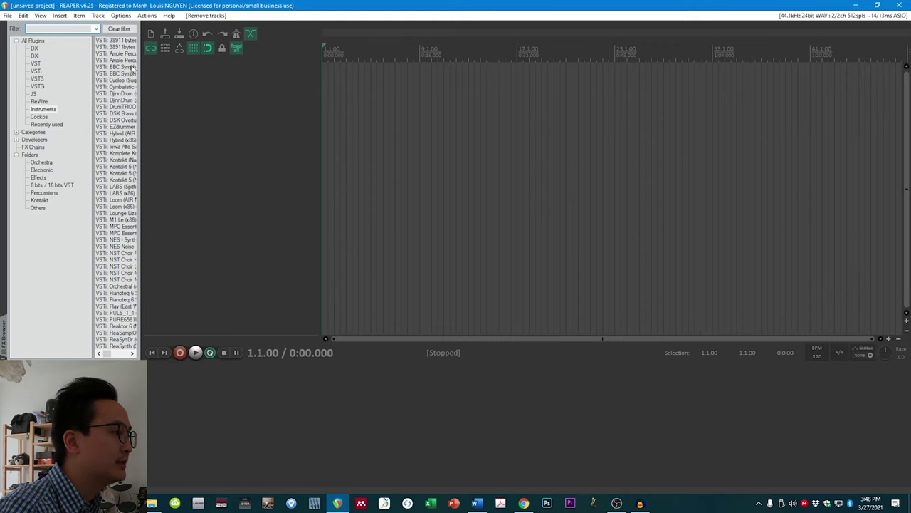
drag(140, 78, 186, 78)
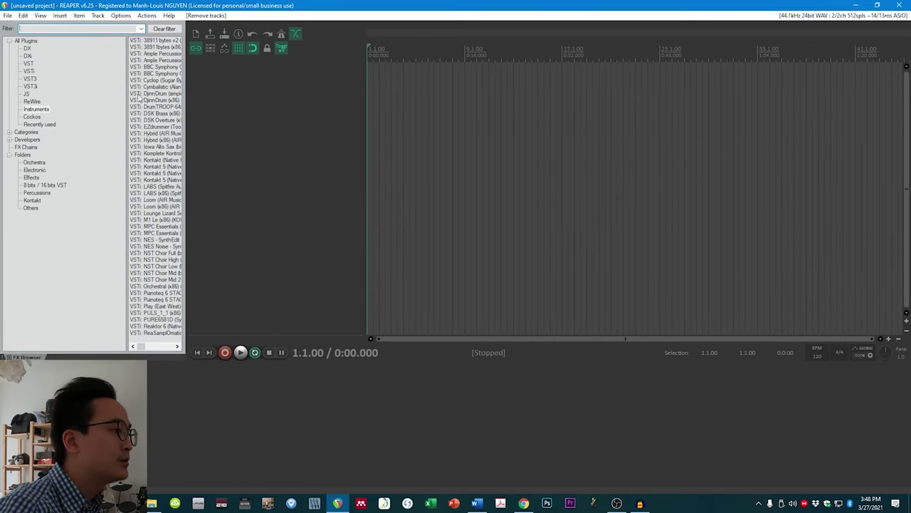
text(synt)
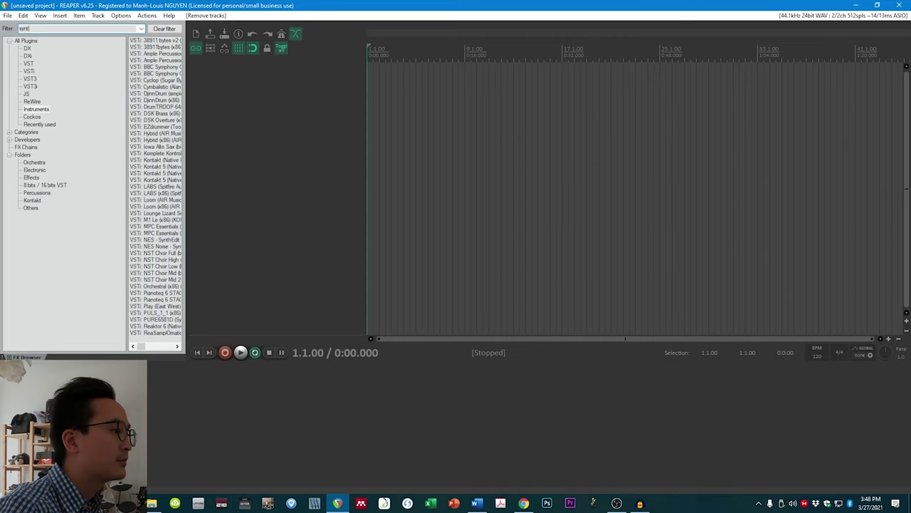
text(h)
drag(127, 77, 55, 71)
click(107, 61)
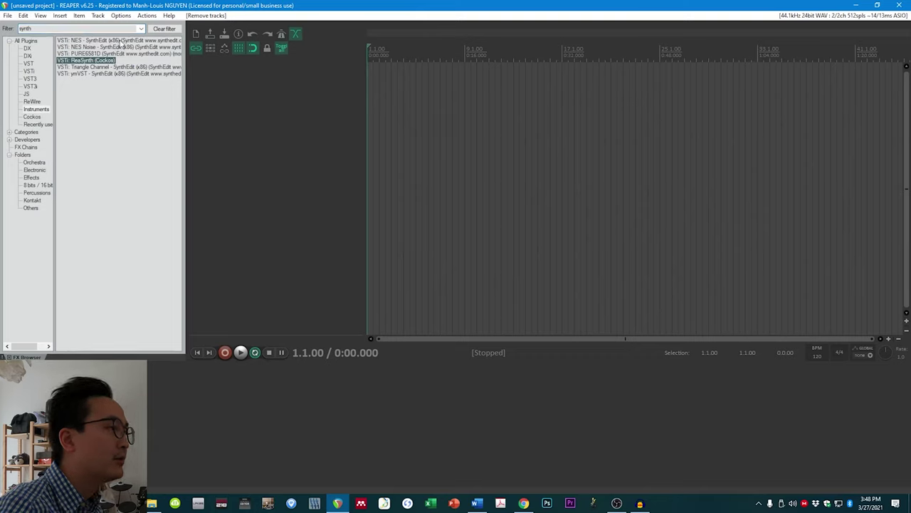
double_click(90, 64)
- Move the ReaSynth effect window clear of the track controls and toggle the track's record arming off and back on
drag(196, 34, 251, 94)
click(205, 69)
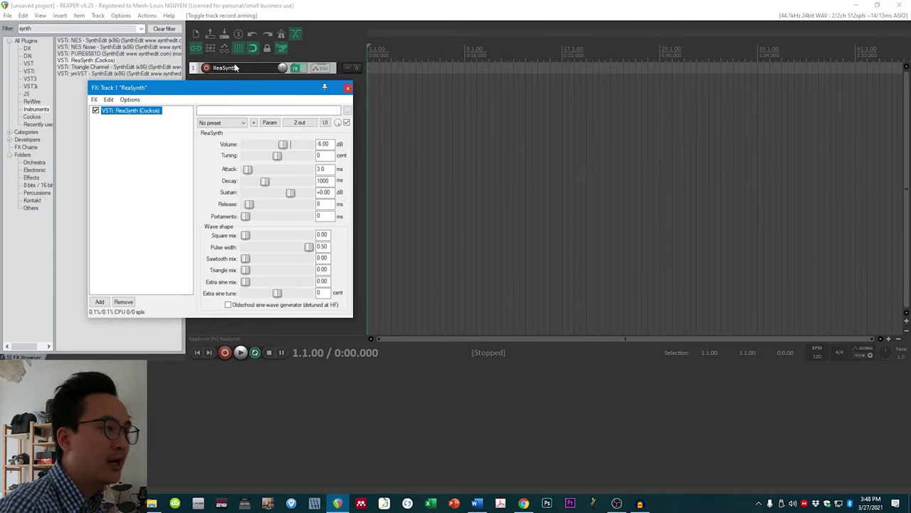
click(207, 84)
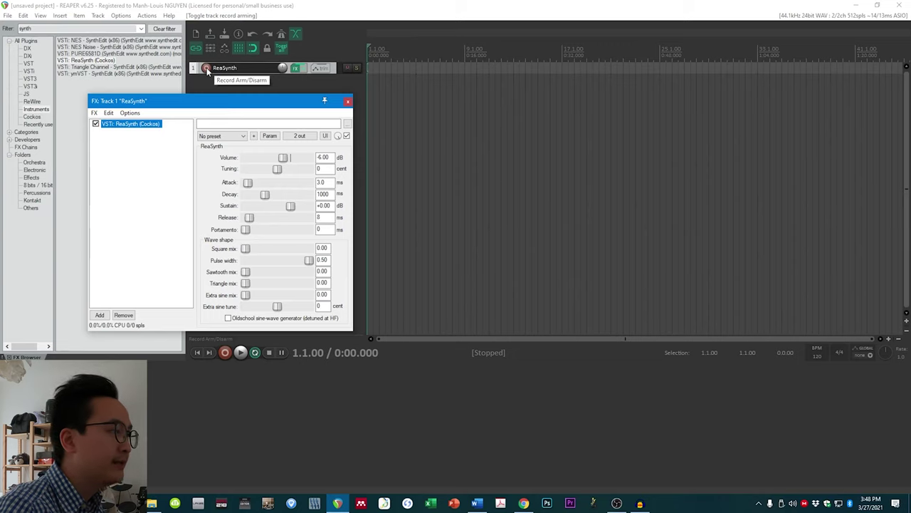
click(207, 69)
drag(209, 103, 209, 129)
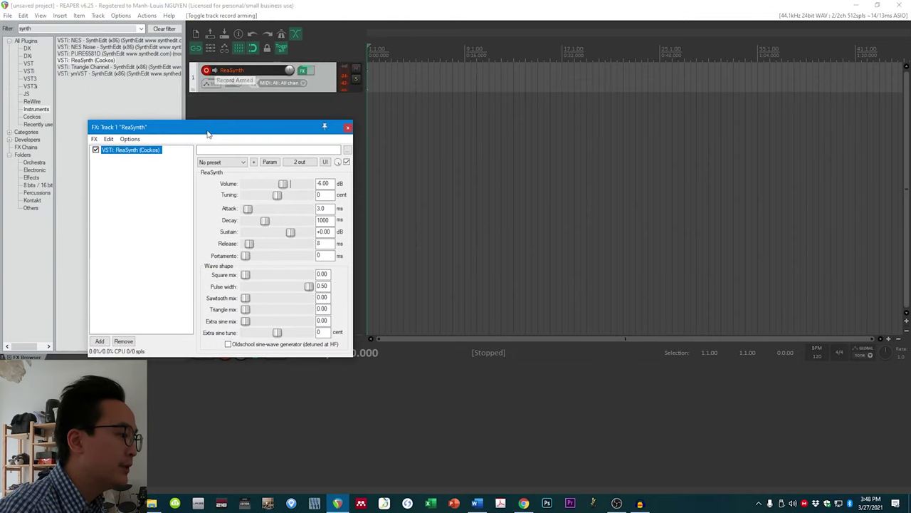
- Show the virtual MIDI keyboard and place its window over the ReaSynth effect window
click(239, 121)
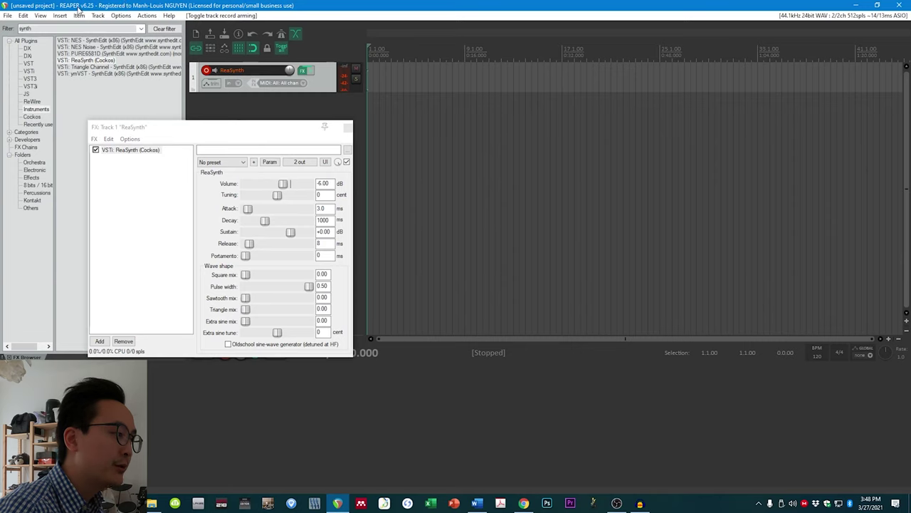
click(41, 15)
click(71, 125)
drag(302, 117, 258, 120)
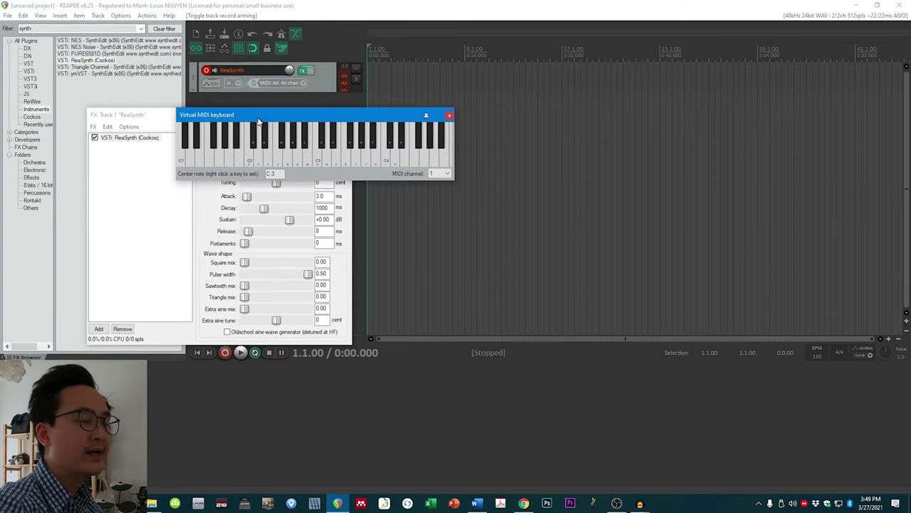
- Play a series of low and high notes on the virtual MIDI keyboard to test the ReaSynth track
click(258, 161)
click(327, 160)
click(377, 162)
click(415, 160)
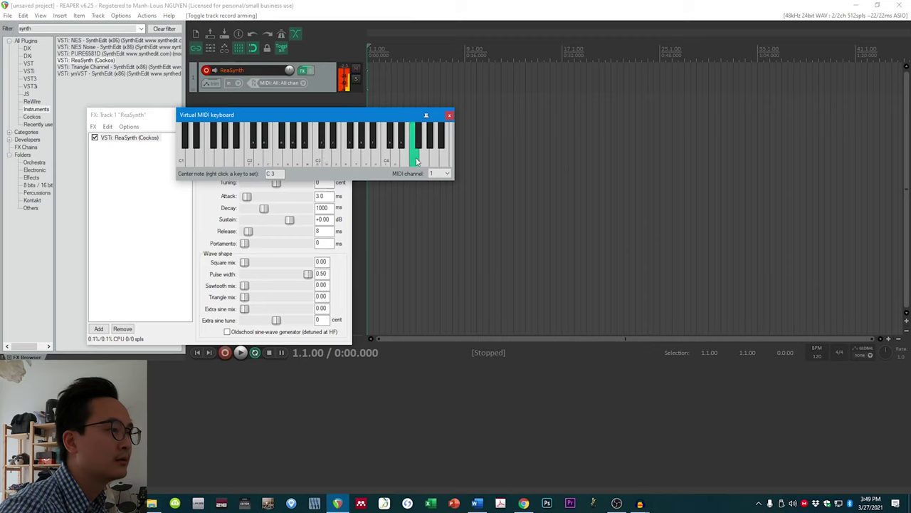
click(328, 160)
click(397, 160)
click(346, 158)
click(294, 138)
click(298, 158)
- Enlarge the virtual MIDI keyboard window and play the notes mapped to B, N and M
drag(430, 175, 518, 233)
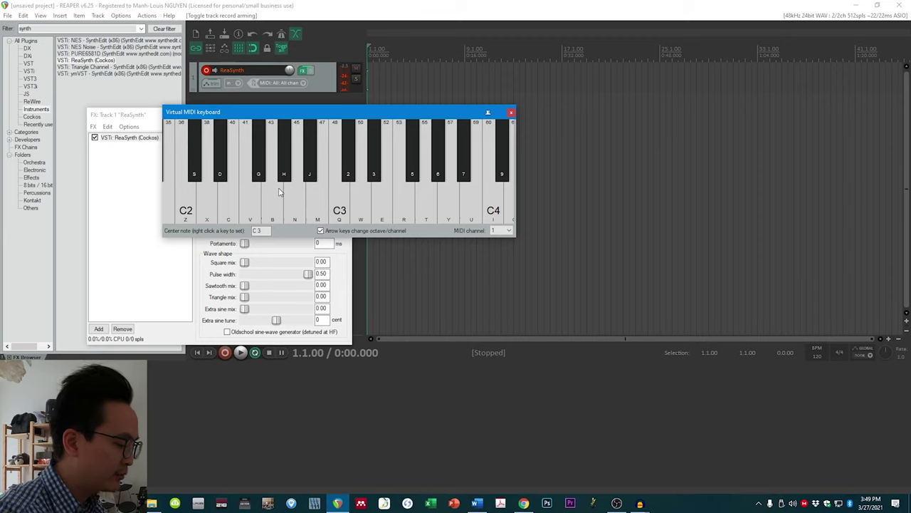
key(b)
key(n)
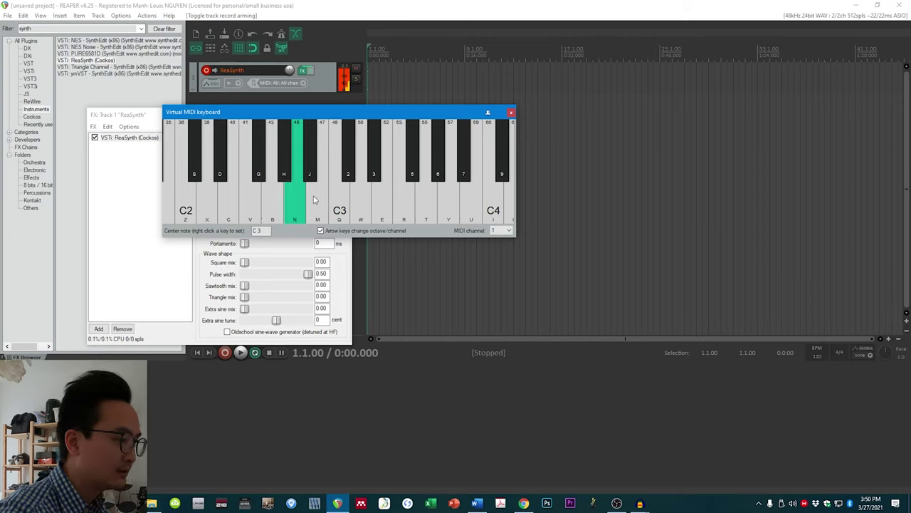
key(m)
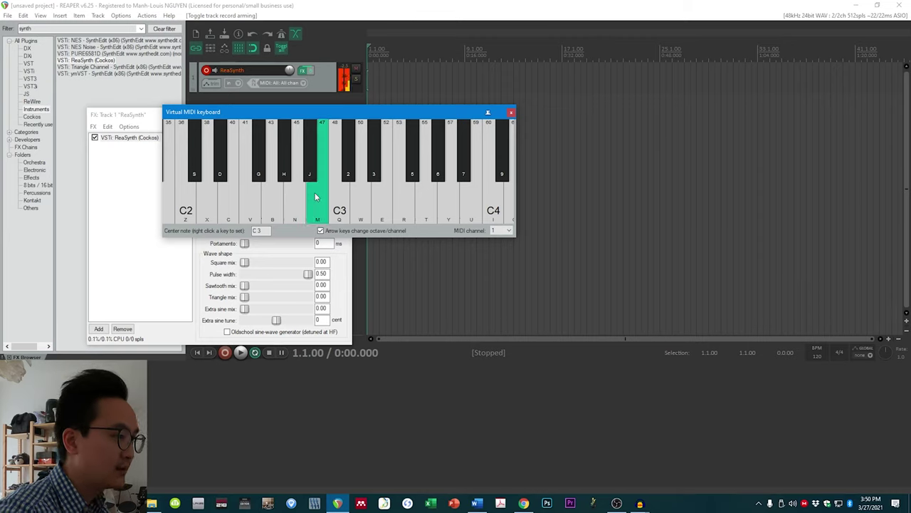
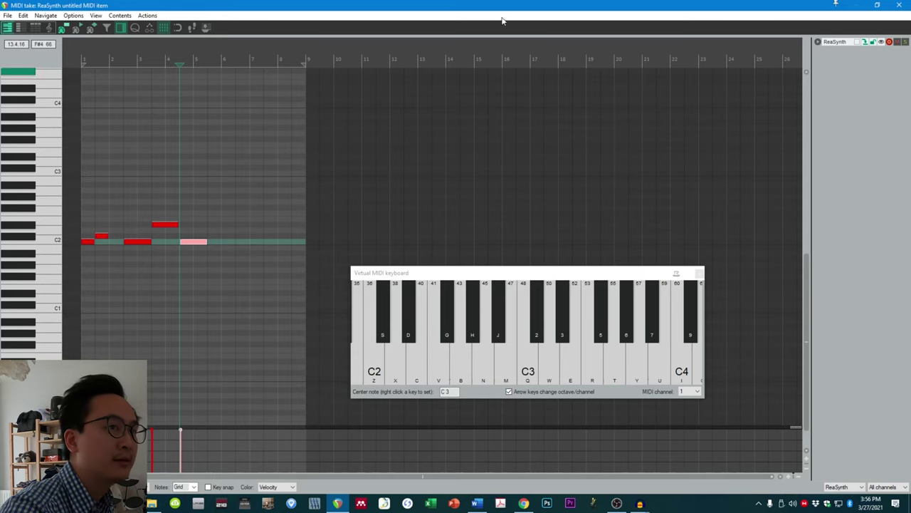
- Close the MIDI editor, the ReaSynth effect window and the virtual MIDI keyboard
click(906, 6)
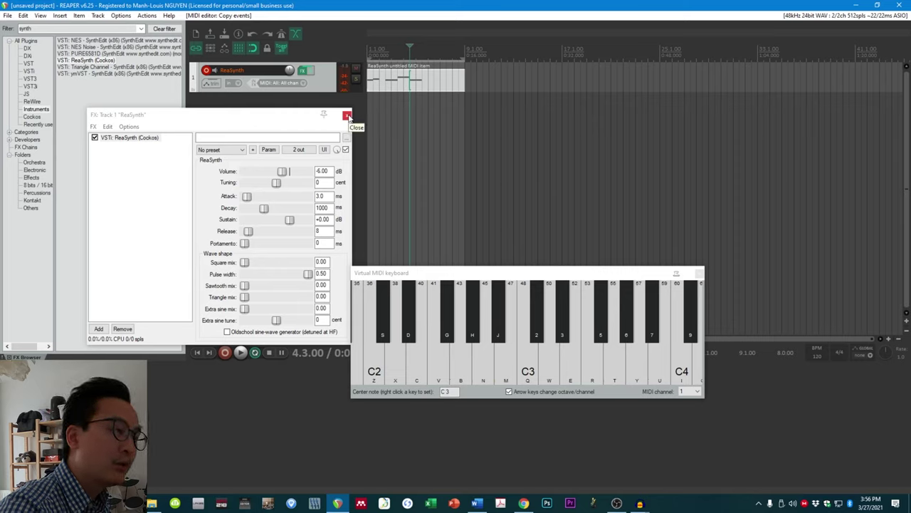
click(347, 115)
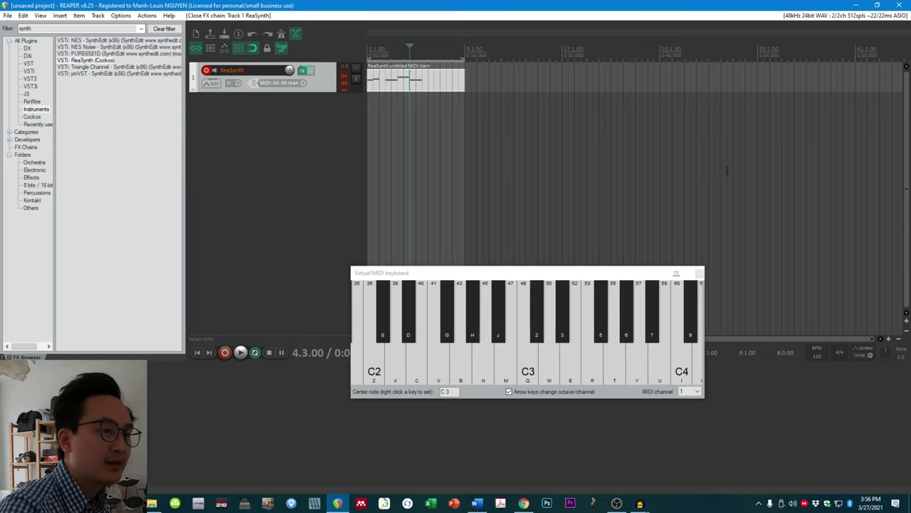
click(700, 274)
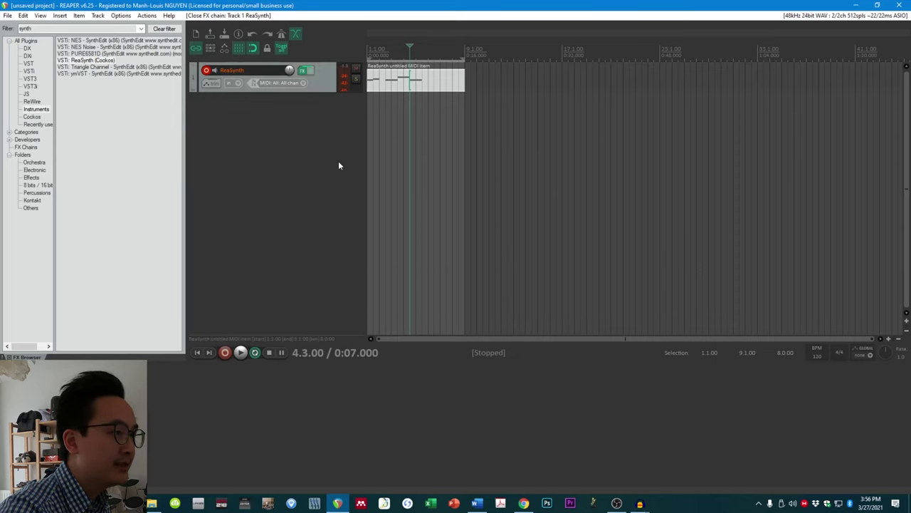
- Switch to Chrome and search the web for "free VST download" in a new tab
click(856, 5)
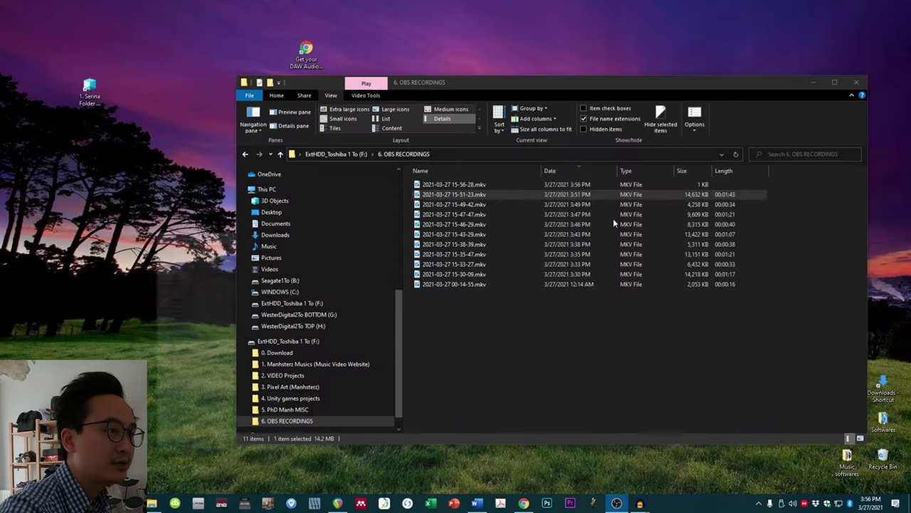
click(524, 503)
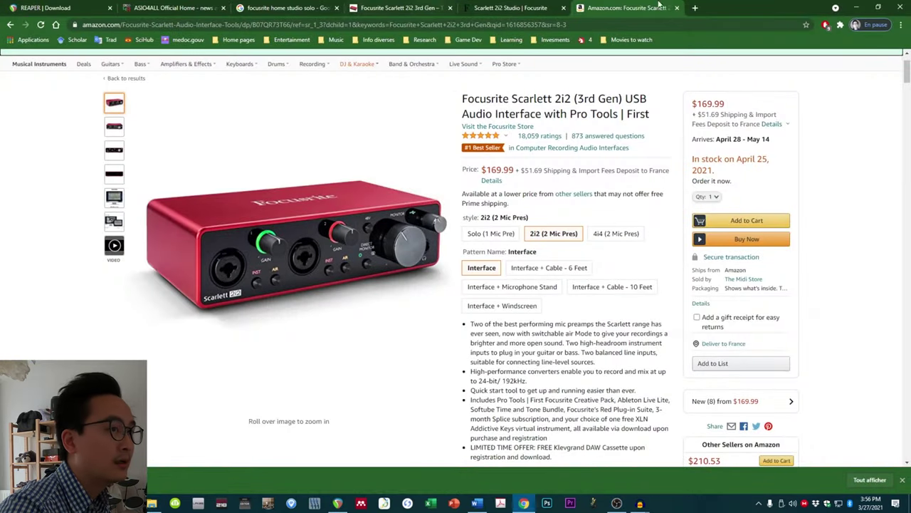
click(695, 8)
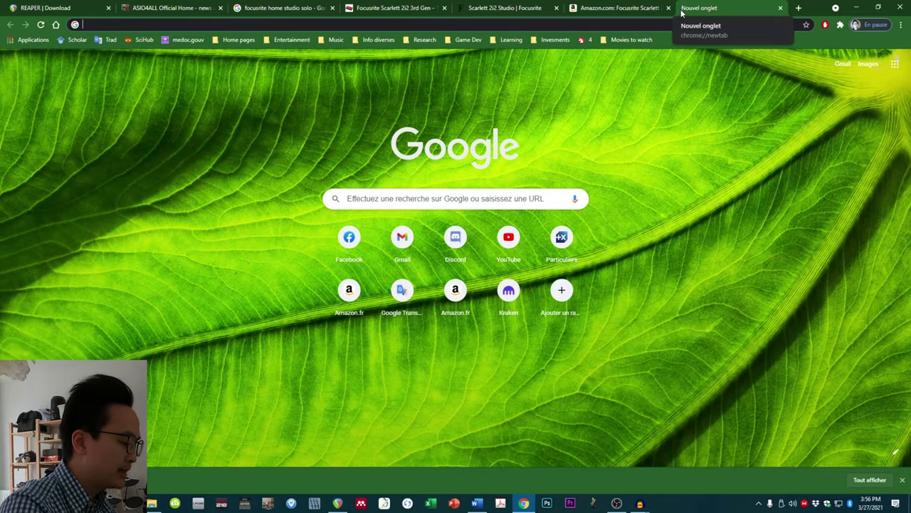
text(free VST )
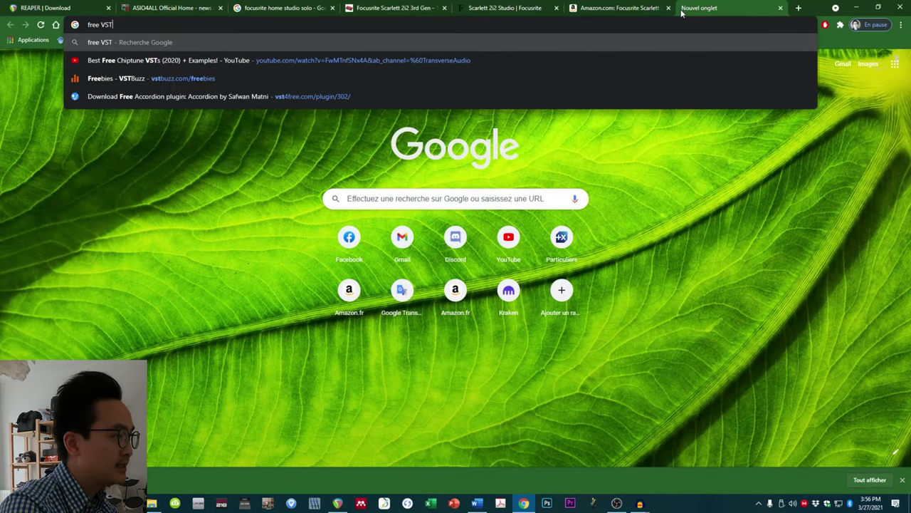
text(download)
key(Return)
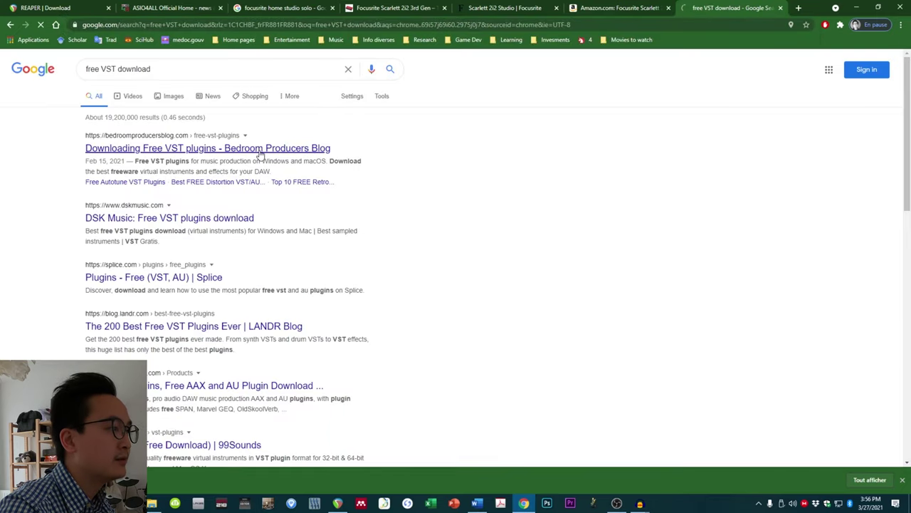
- Skim the Bedroom Producers Blog page on free VST plugins and return to the search results
click(261, 151)
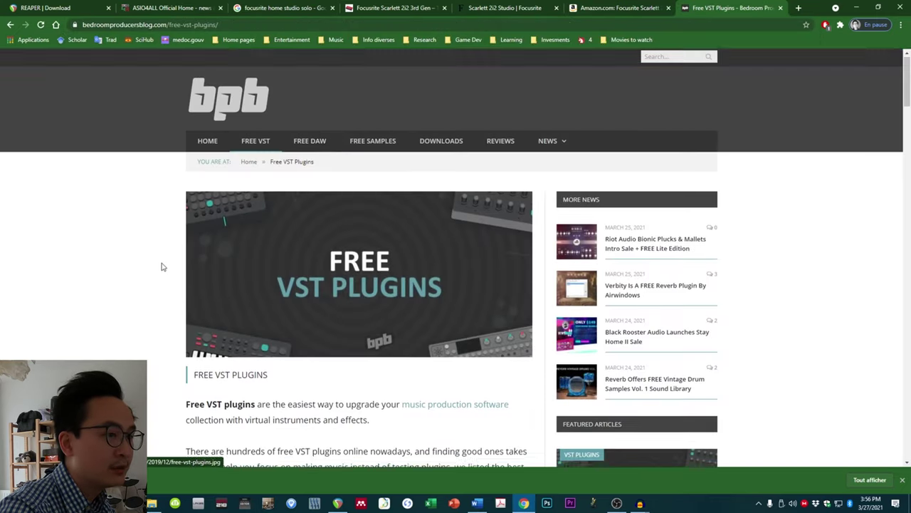
scroll(162, 266, down, 9)
scroll(192, 185, down, 2)
scroll(138, 199, down, 3)
key(alt+Left)
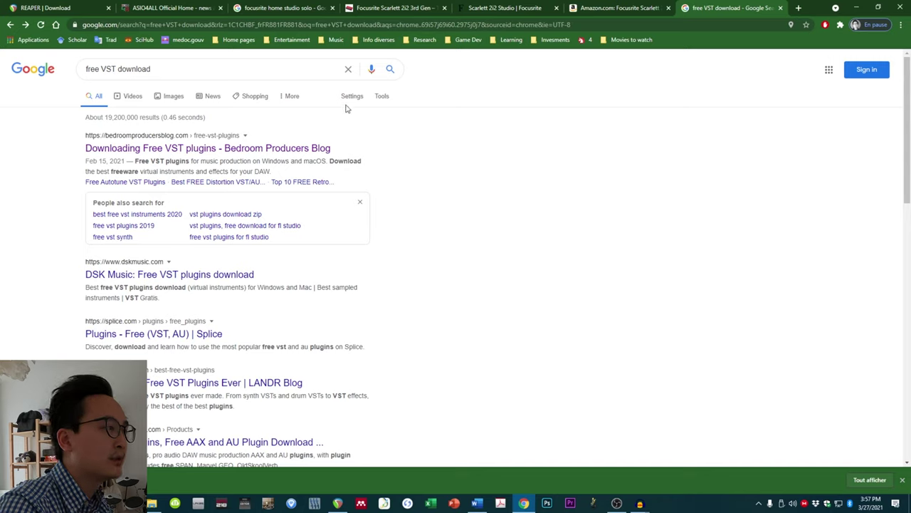
- Search the web for "tunefish" instead and open the Tunefish Synth website
drag(195, 64, 59, 149)
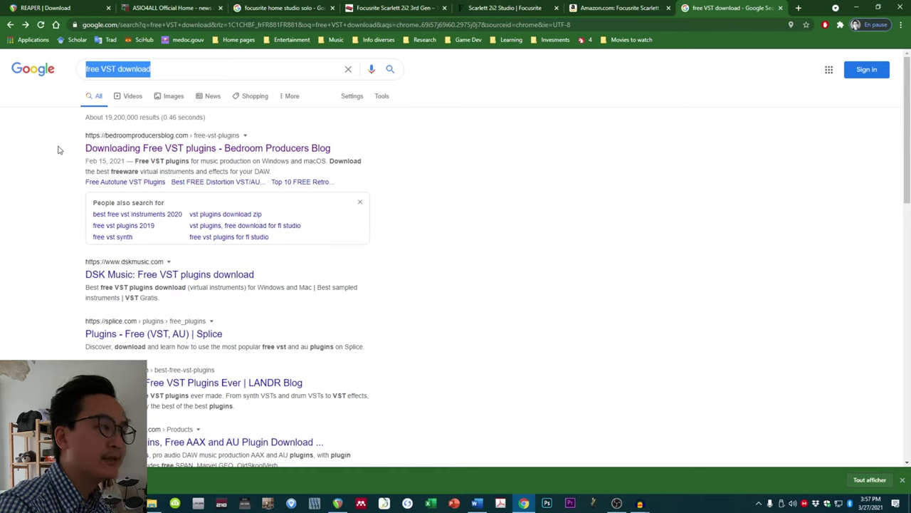
text(tune)
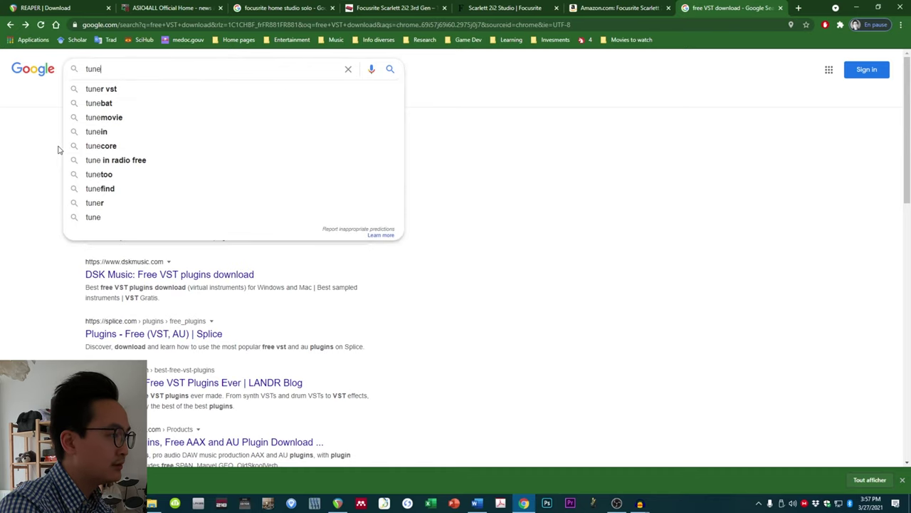
text(fish)
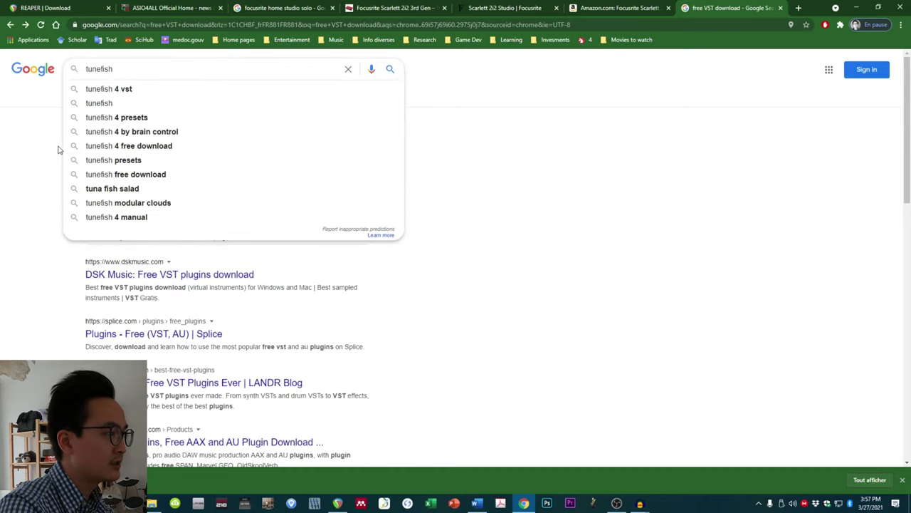
key(Return)
click(141, 207)
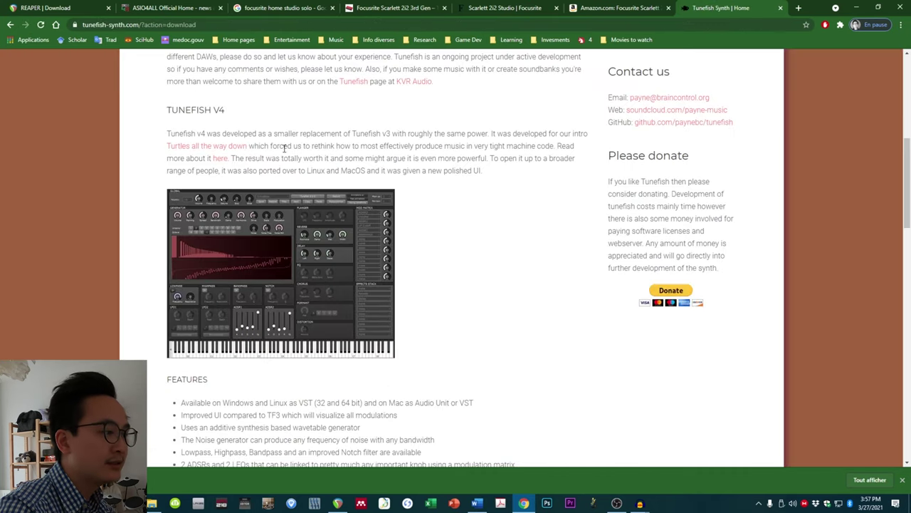
- Review the Tunefish V4 description and feature list and open the site's download page
scroll(460, 161, down, 4)
scroll(456, 165, up, 3)
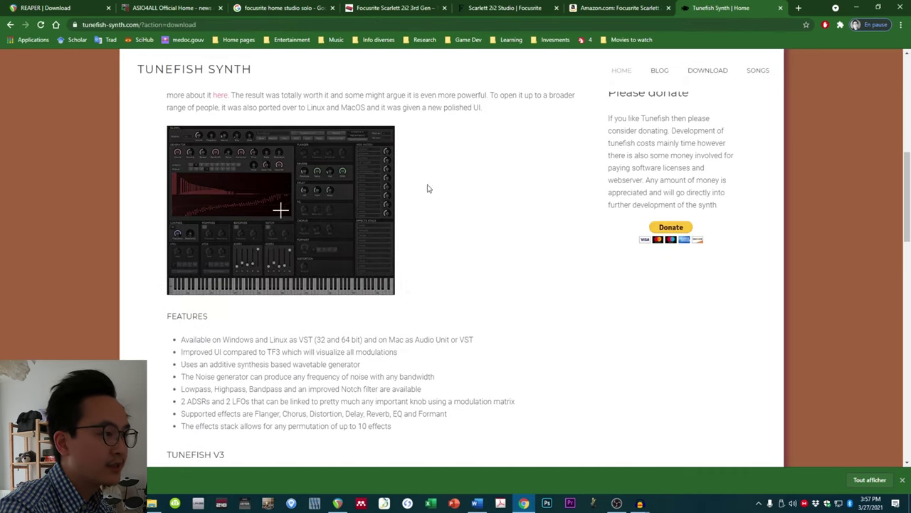
scroll(498, 173, up, 1)
scroll(401, 153, up, 1)
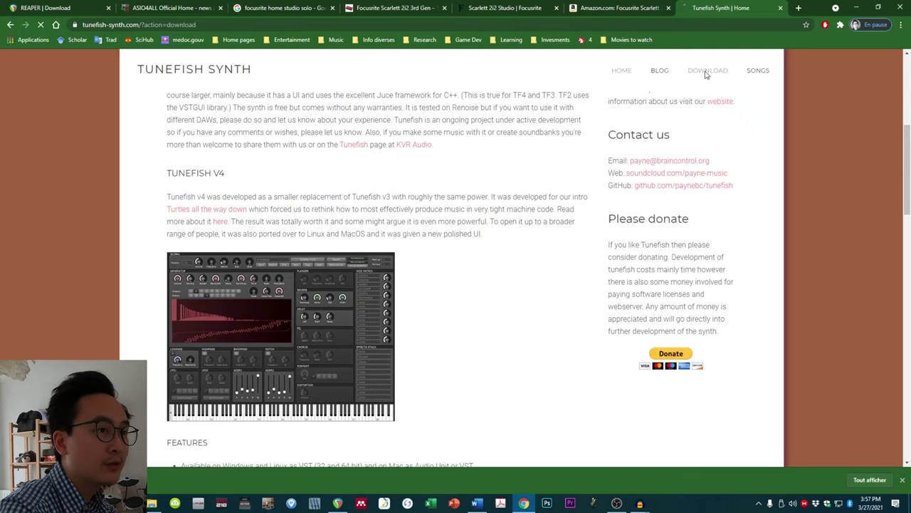
- Download tunefish-v4.2.0-win32-vst.zip and extract it in the Downloads folder with PowerISO
scroll(380, 260, down, 3)
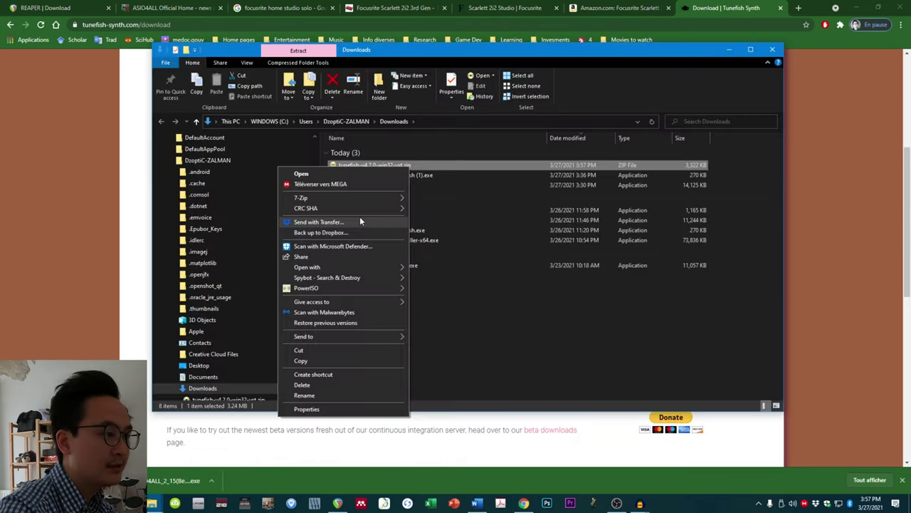
mouse_move(341, 289)
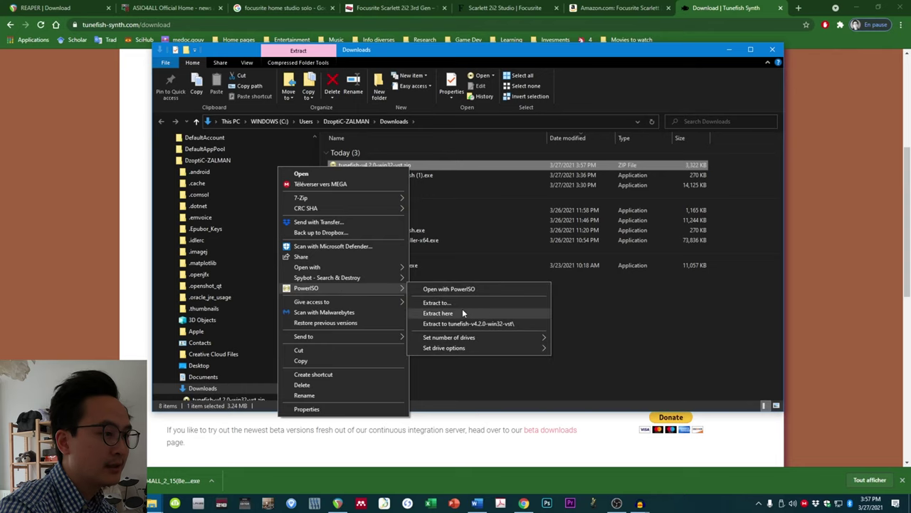
click(462, 312)
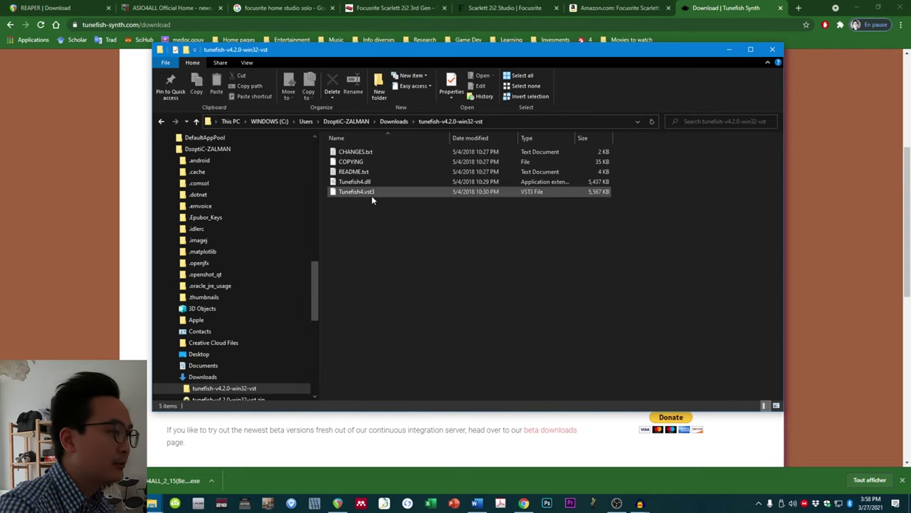
- Browse to the "3. VST Plug Ins" folder on the WesterDigital2To BOTTOM (G:) drive
scroll(316, 266, up, 1)
scroll(316, 266, up, 10)
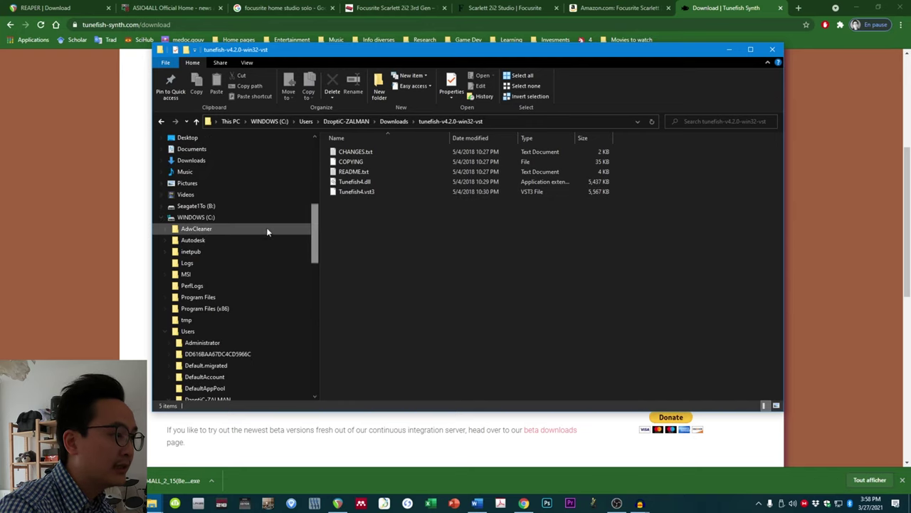
click(162, 218)
click(228, 334)
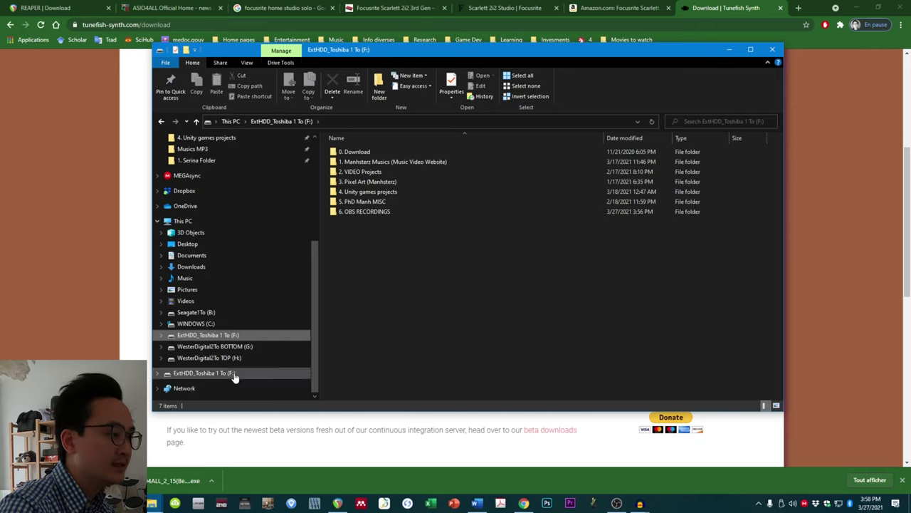
click(214, 346)
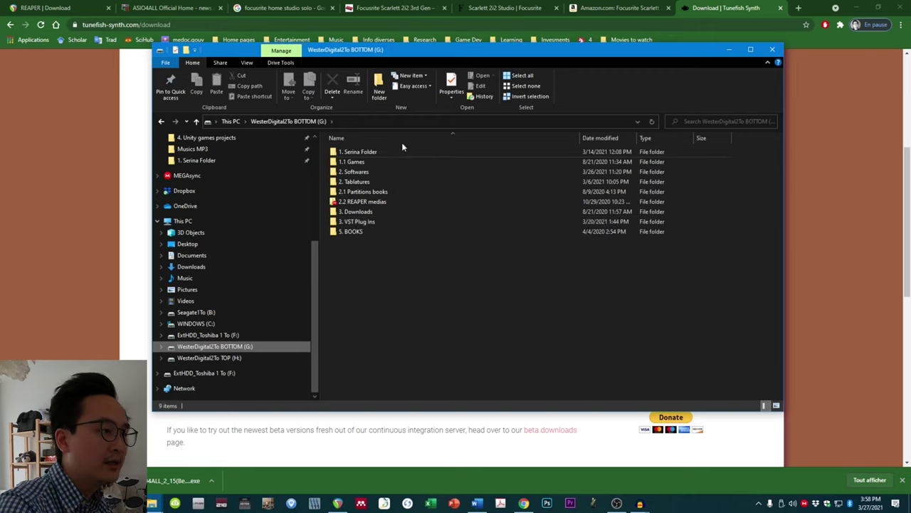
click(381, 222)
double_click(381, 222)
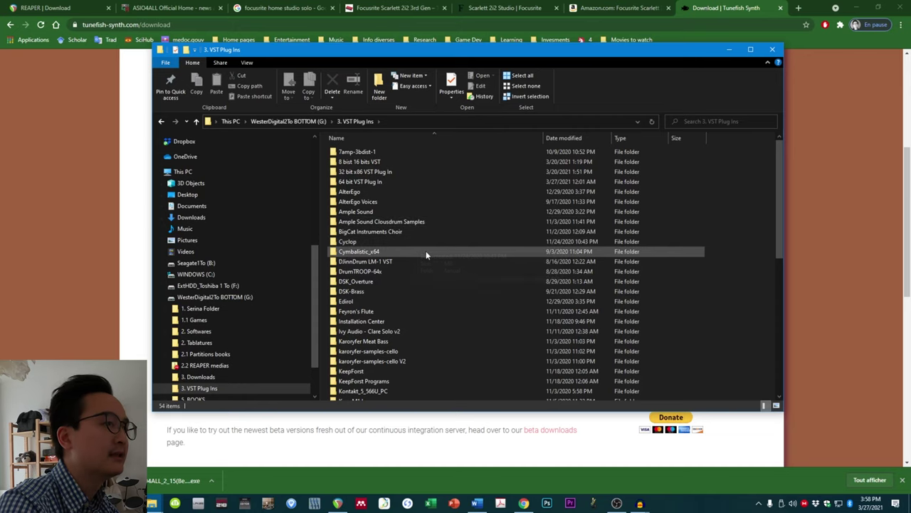
- Switch to REAPER and open the VST plug-ins settings in the preferences
key(alt+Tab)
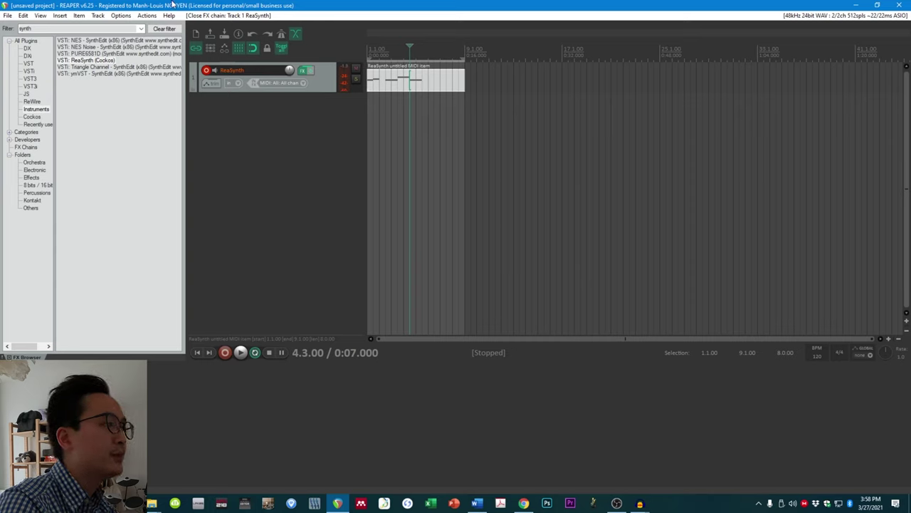
click(121, 15)
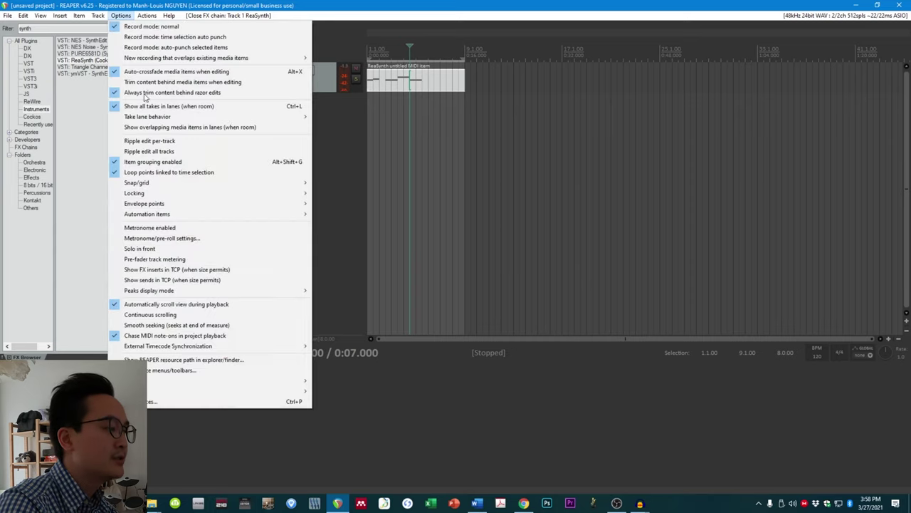
click(172, 401)
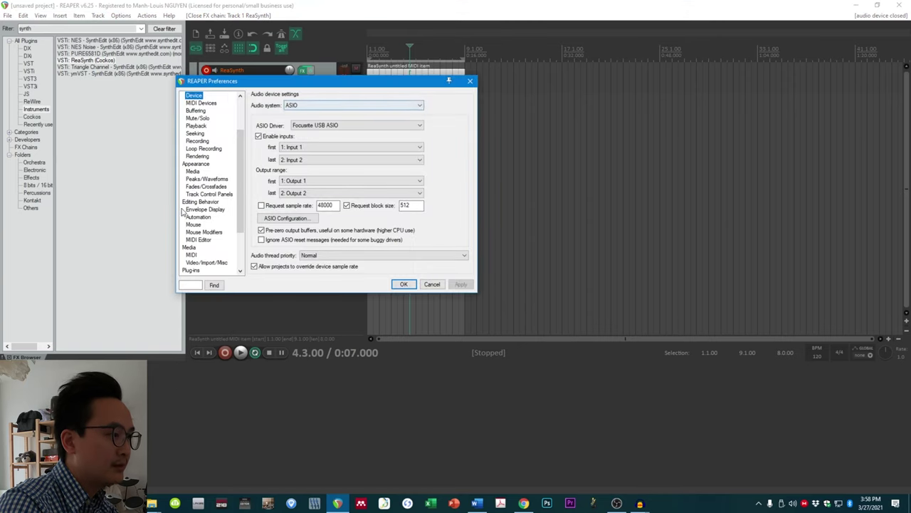
scroll(205, 174, down, 3)
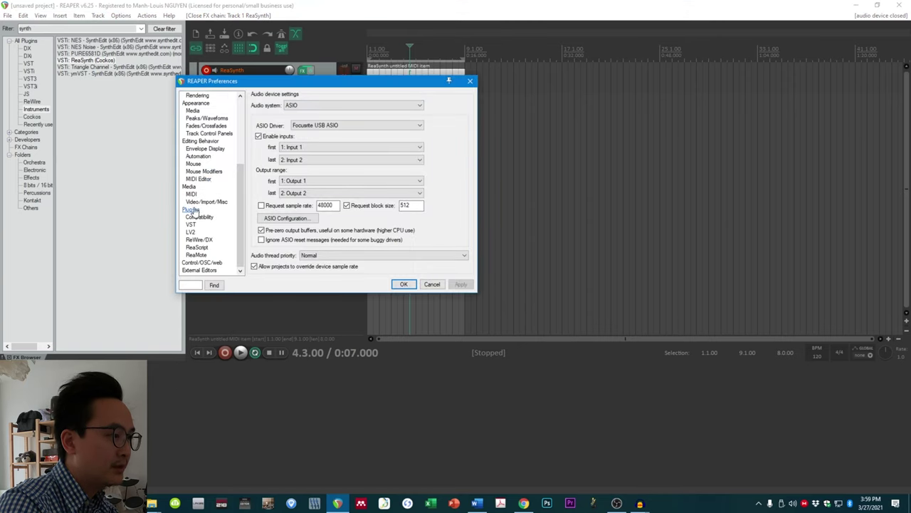
click(191, 224)
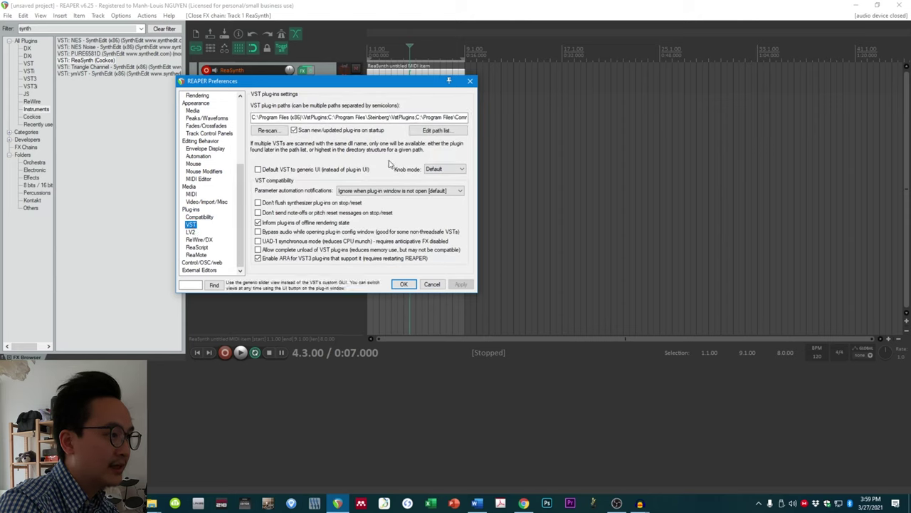
click(454, 134)
click(457, 144)
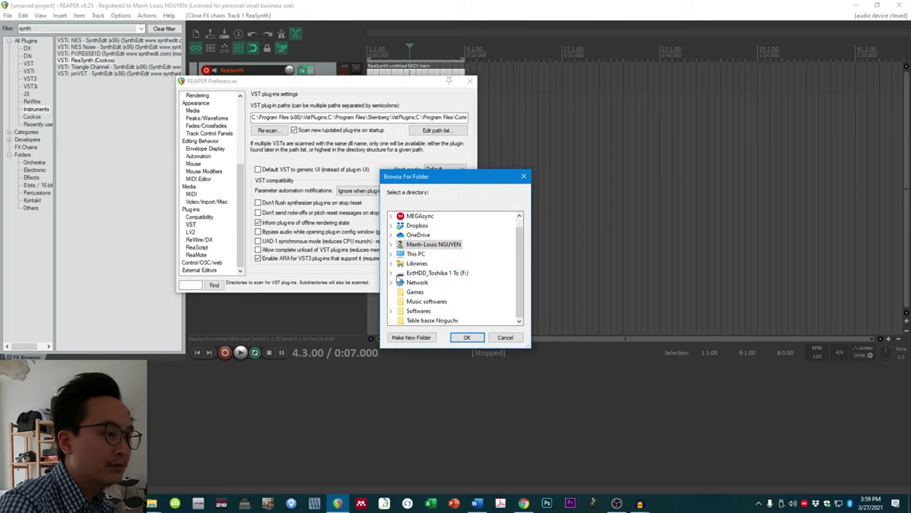
click(393, 275)
scroll(448, 285, down, 3)
scroll(449, 285, up, 5)
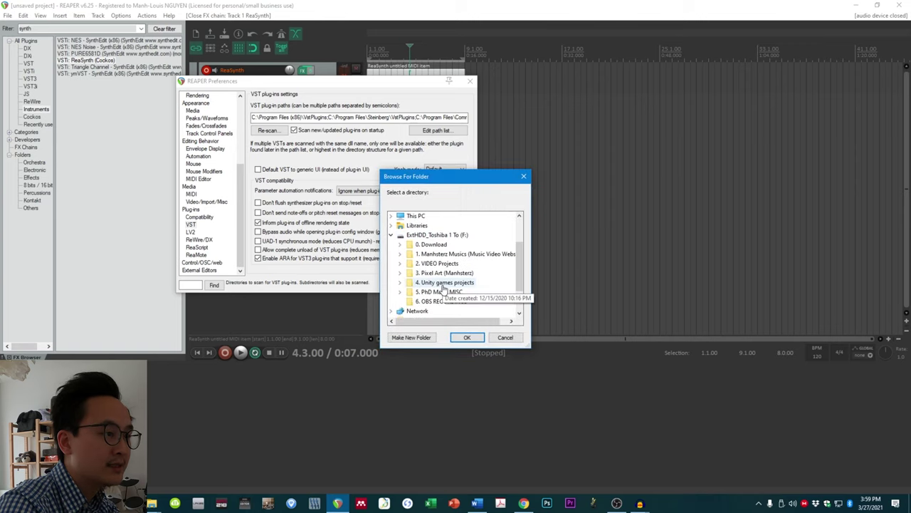
click(505, 337)
- Look at the re-scan options for the VST plug-in paths and close the preferences with OK
click(267, 131)
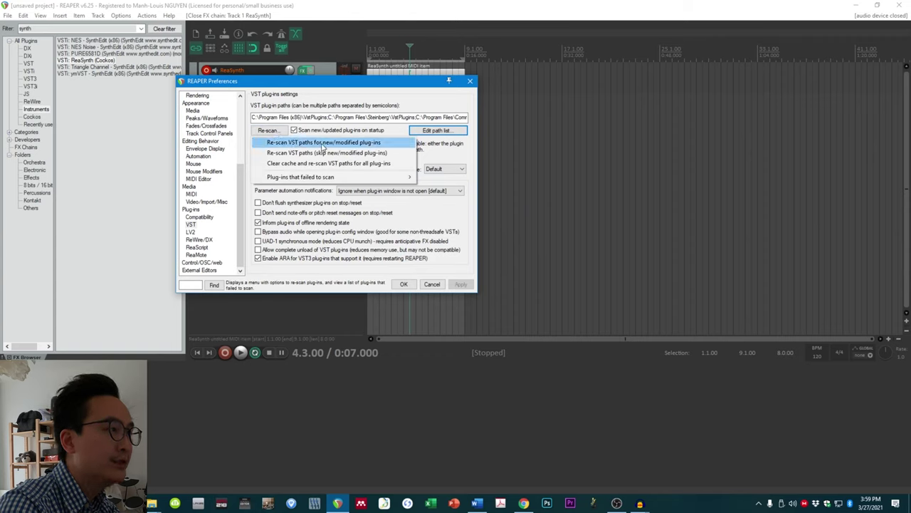
click(397, 286)
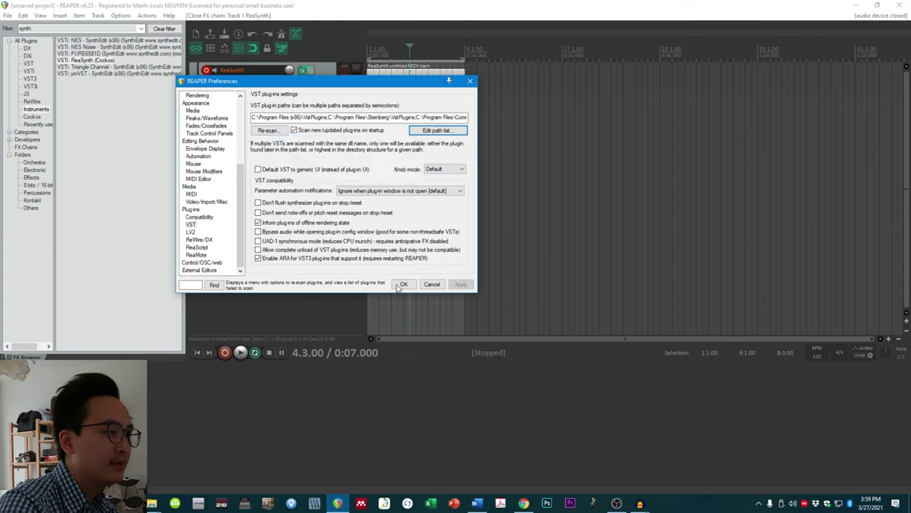
click(403, 284)
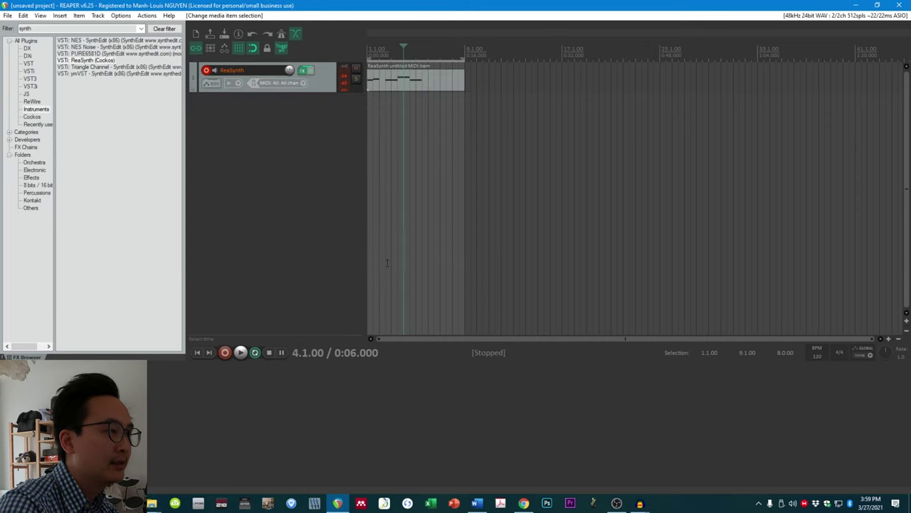
- Filter all plug-ins for "tunefish" and insert VSTi: Tunefish4 (Brain Control) as the virtual instrument on a new track
right_click(233, 108)
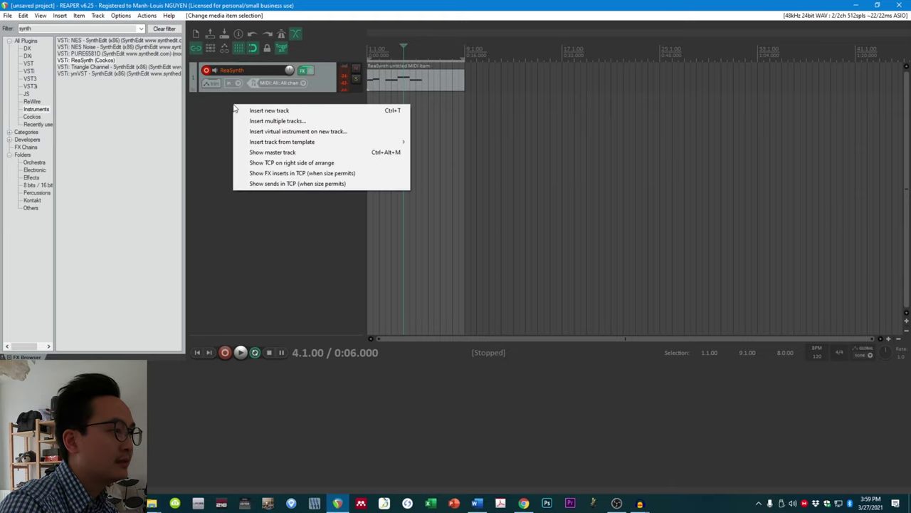
click(264, 132)
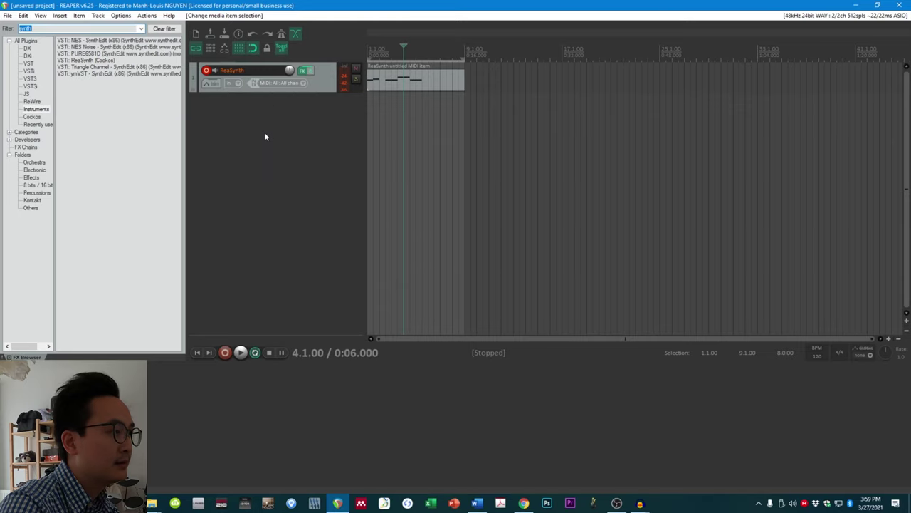
right_click(248, 123)
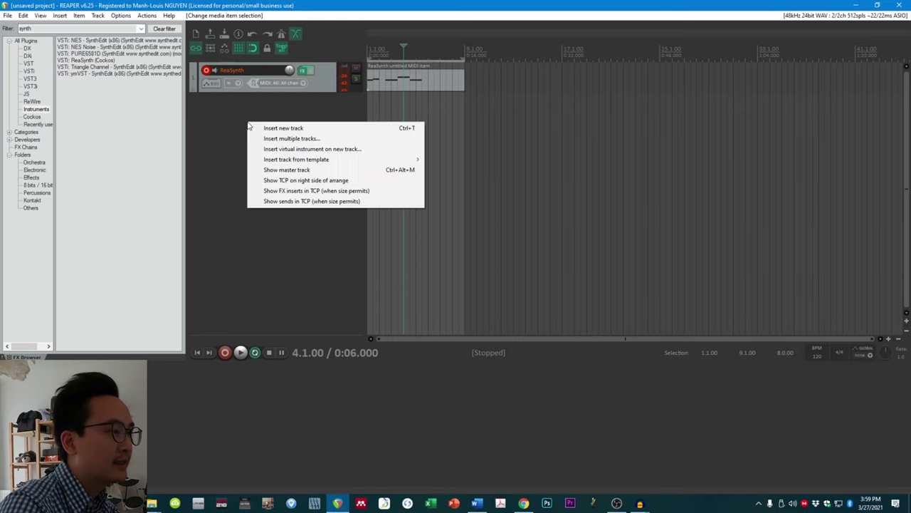
click(285, 152)
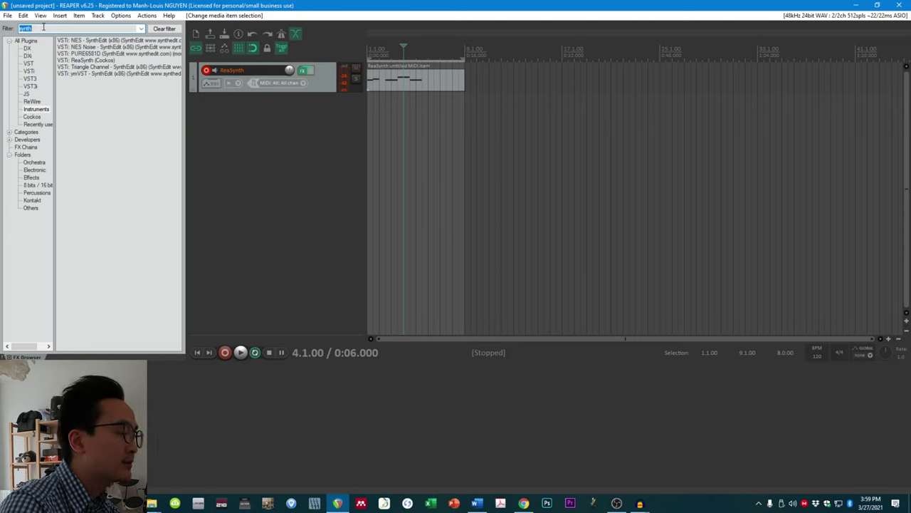
click(28, 42)
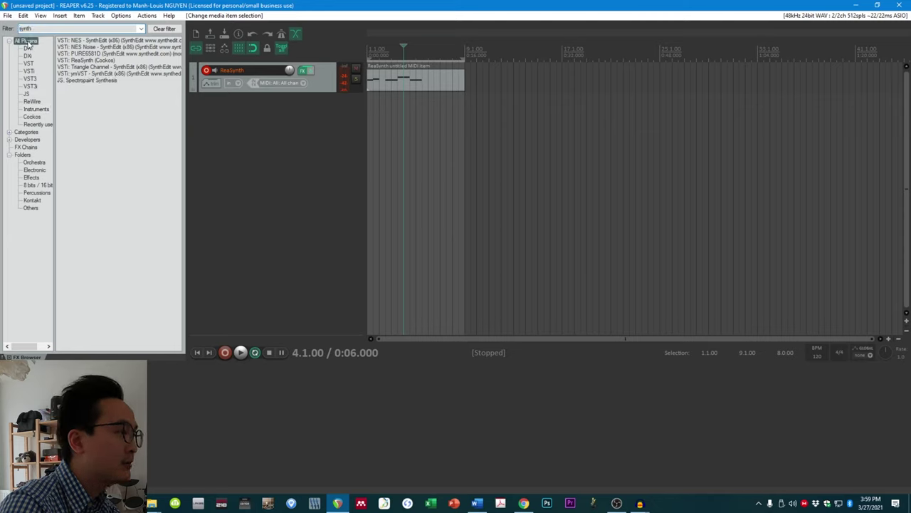
double_click(29, 29)
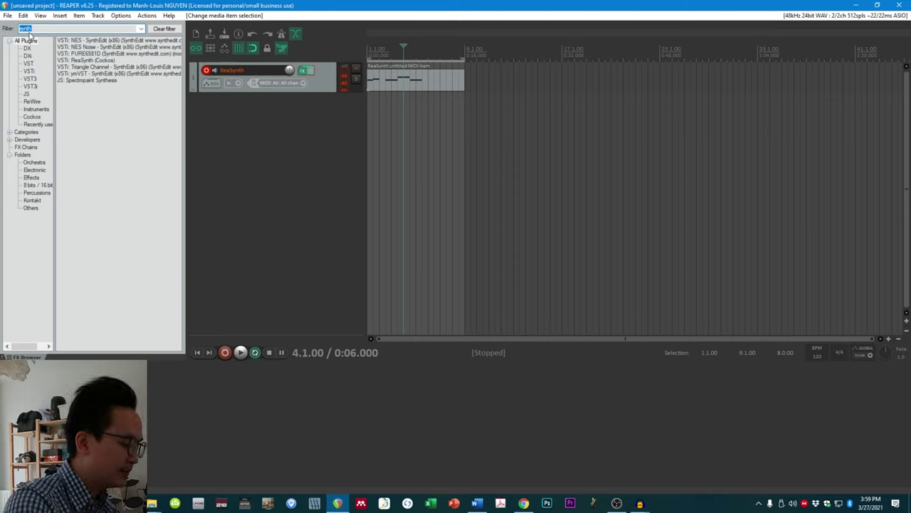
text(tunefish)
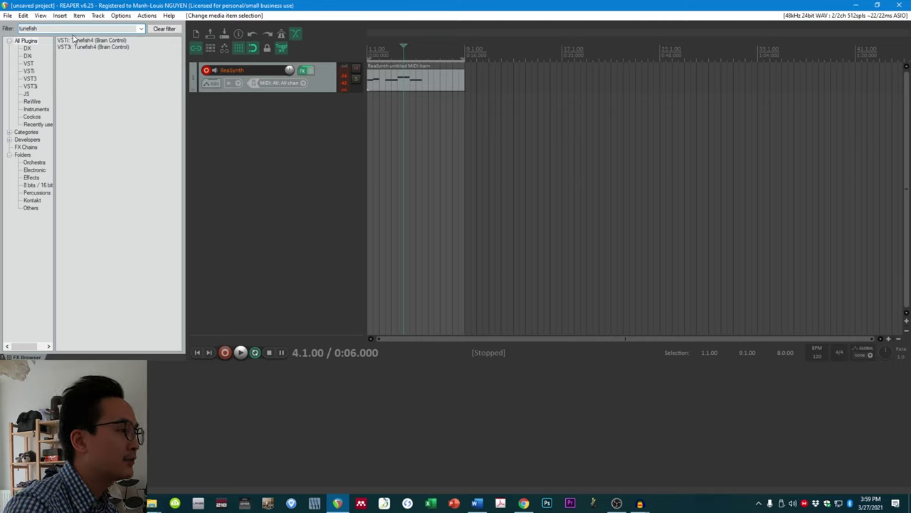
drag(66, 44, 240, 124)
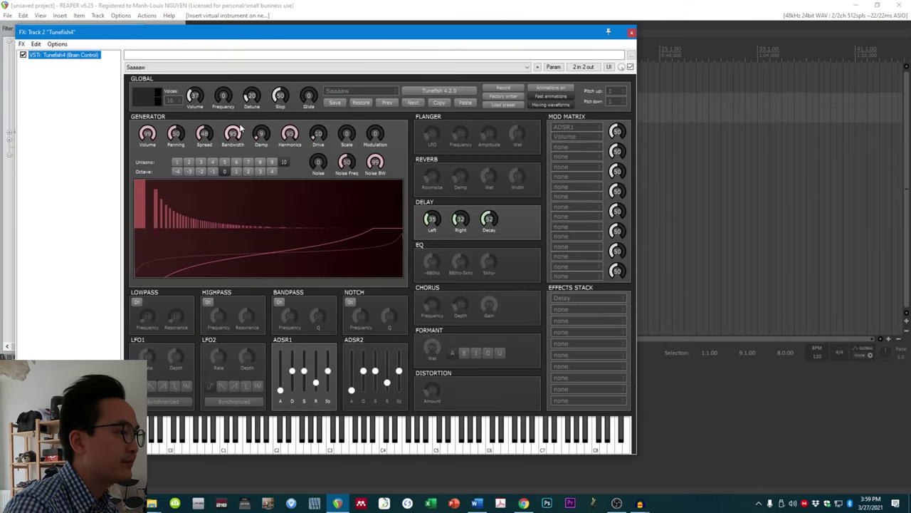
drag(312, 36, 583, 37)
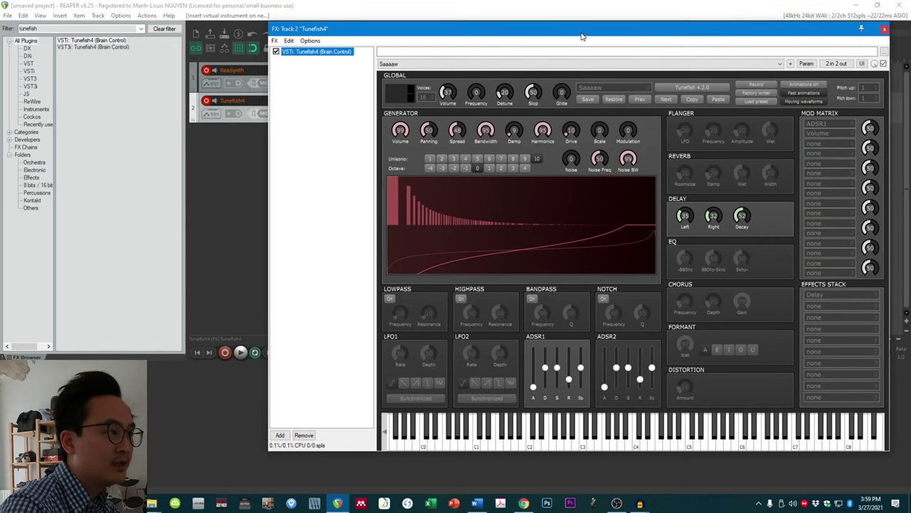
- Disarm recording on the ReaSynth track and play several notes on Tunefish4's on-screen keyboard
click(211, 104)
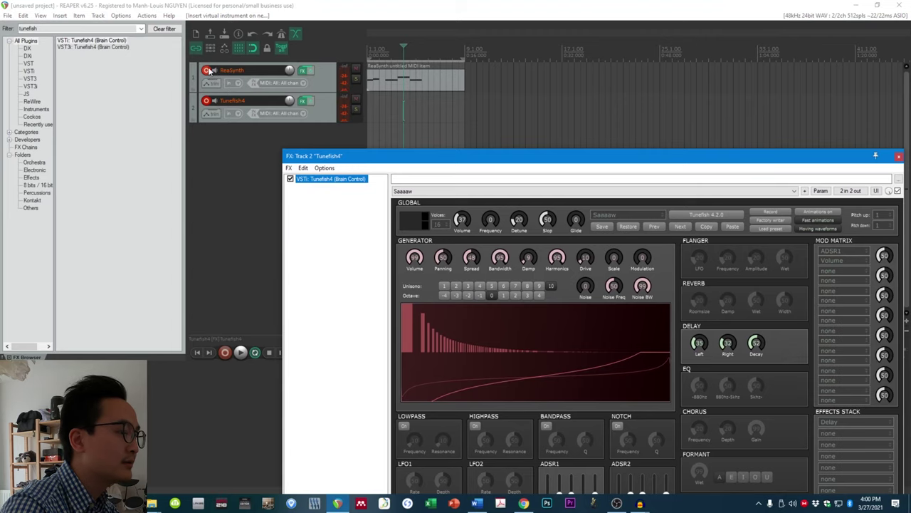
click(207, 71)
drag(413, 160, 398, 18)
click(610, 402)
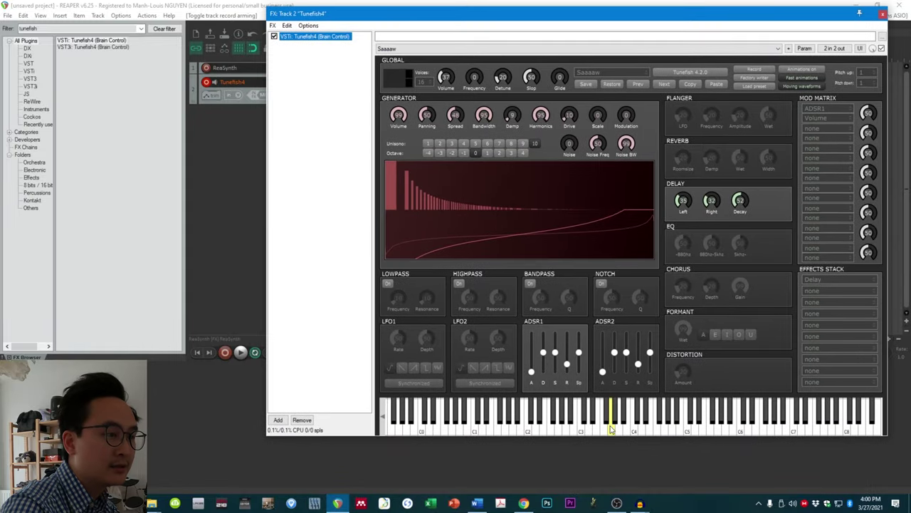
click(652, 423)
click(696, 424)
click(746, 427)
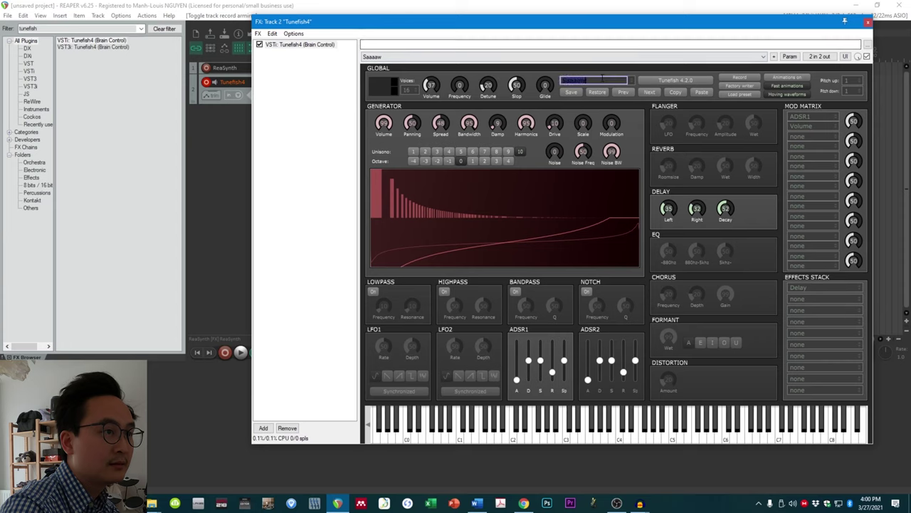
- Load the Crystal preset in Tunefish4 and audition it with a few notes on the on-screen keyboard
click(600, 80)
click(578, 259)
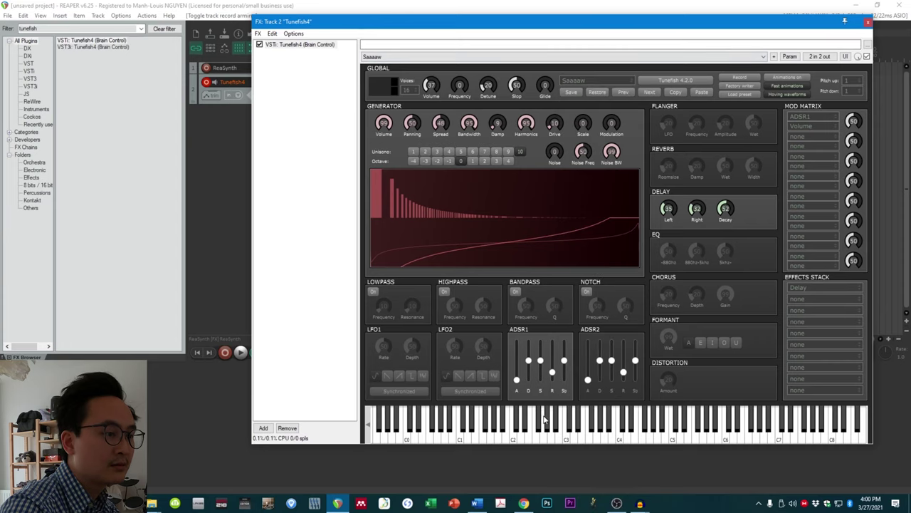
click(583, 428)
click(626, 431)
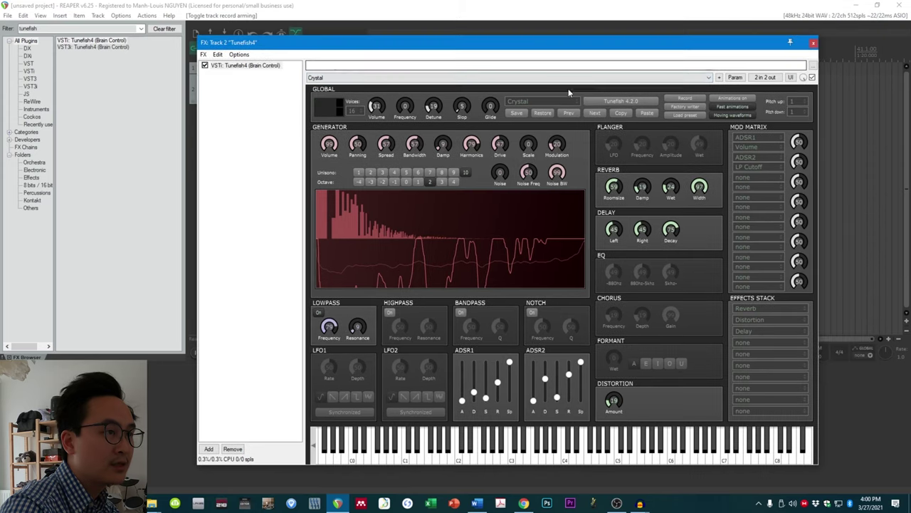
- Look through the list of sound presets available in Tunefish4
drag(605, 79, 484, 80)
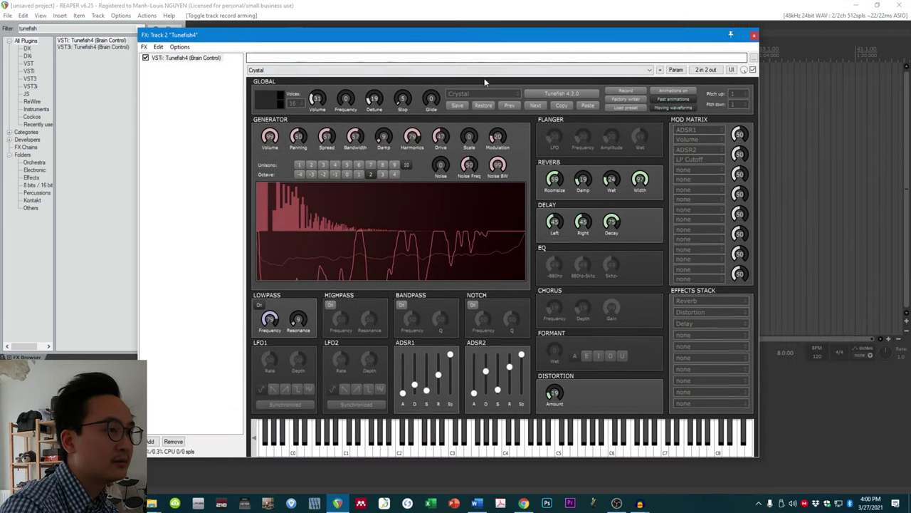
click(517, 95)
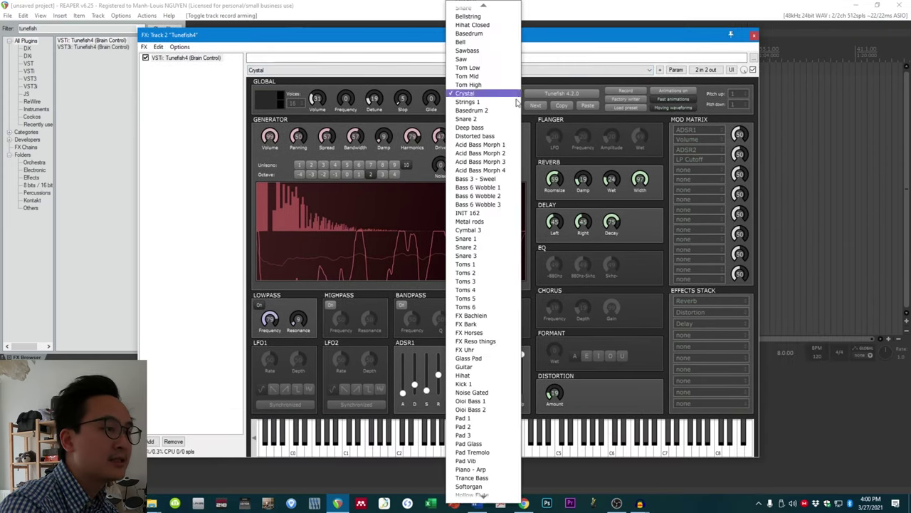
click(546, 82)
drag(536, 42, 589, 72)
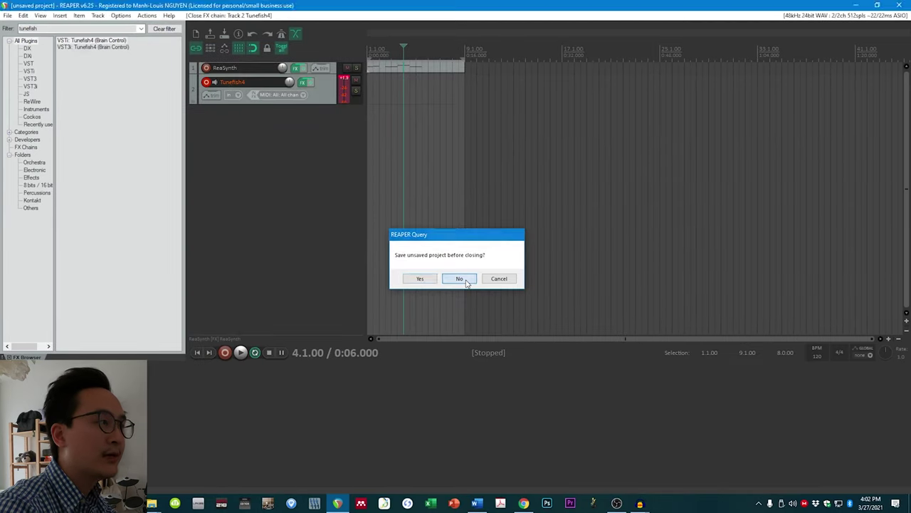
- Close the project without saving and insert Tunefish4 as the virtual instrument on a new track in an empty project
click(464, 281)
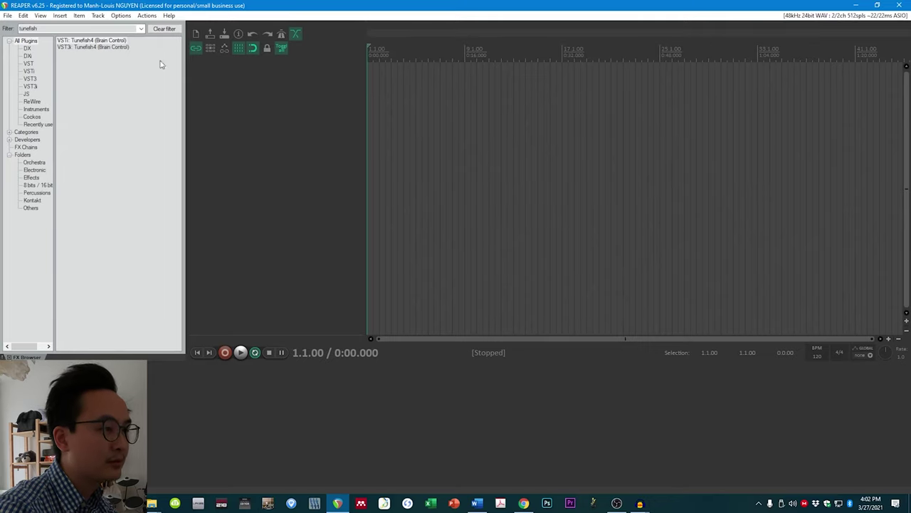
right_click(214, 75)
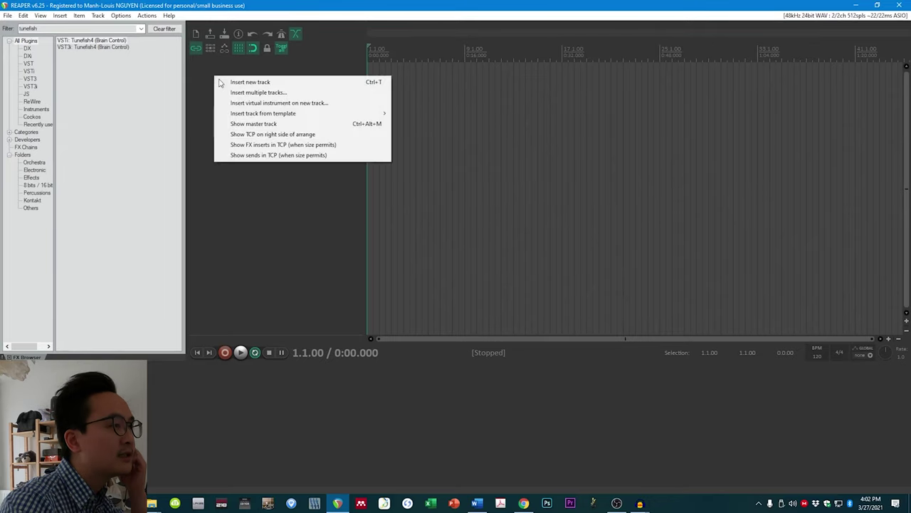
click(249, 108)
key(Return)
drag(362, 16, 340, 36)
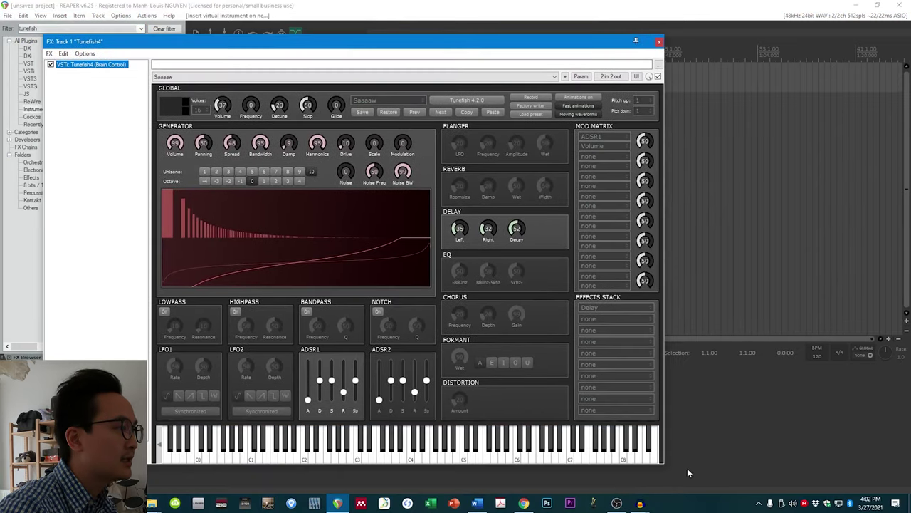
drag(663, 463, 670, 465)
drag(504, 46, 543, 114)
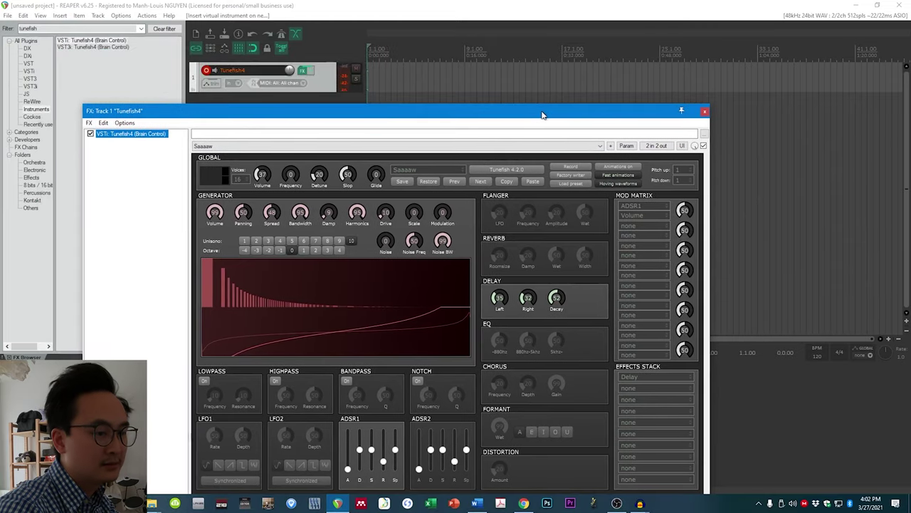
click(388, 4)
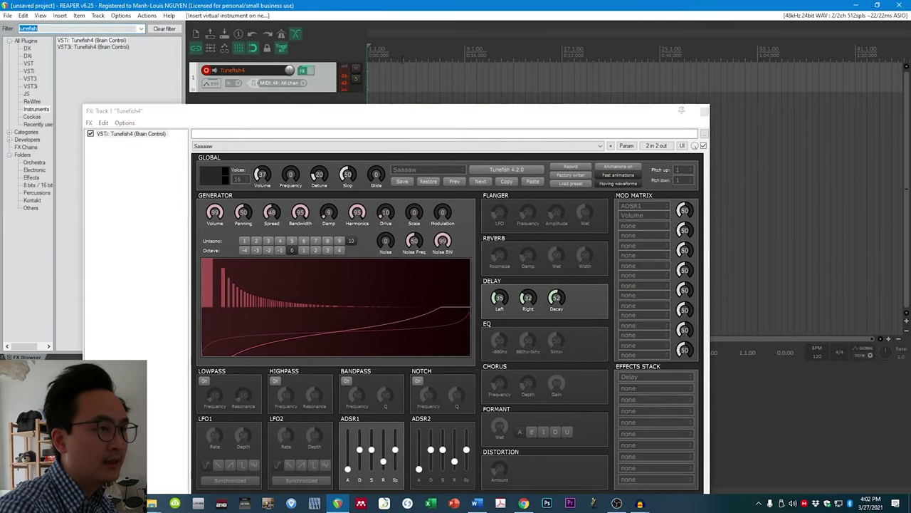
drag(395, 116, 675, 54)
click(384, 10)
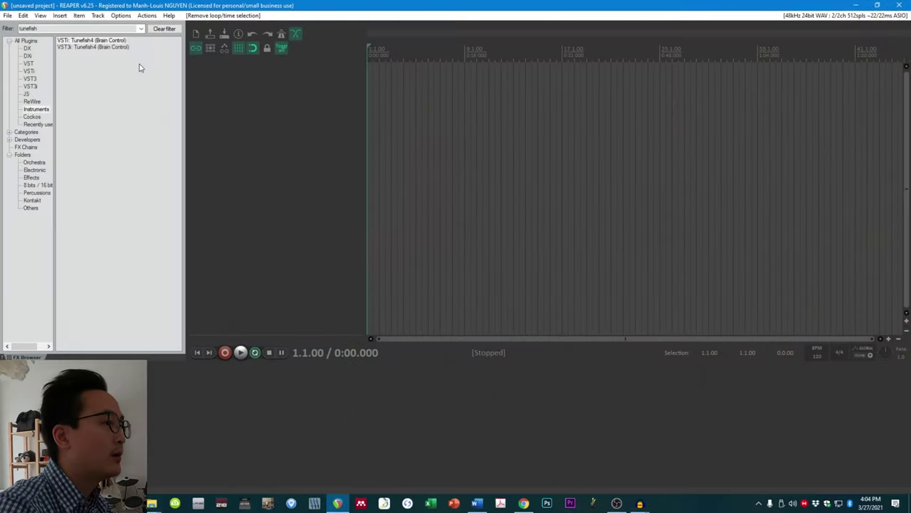
- Insert a virtual instrument track using VSTi: Tunefish4 in the empty track area and move its FX window below the track
right_click(210, 86)
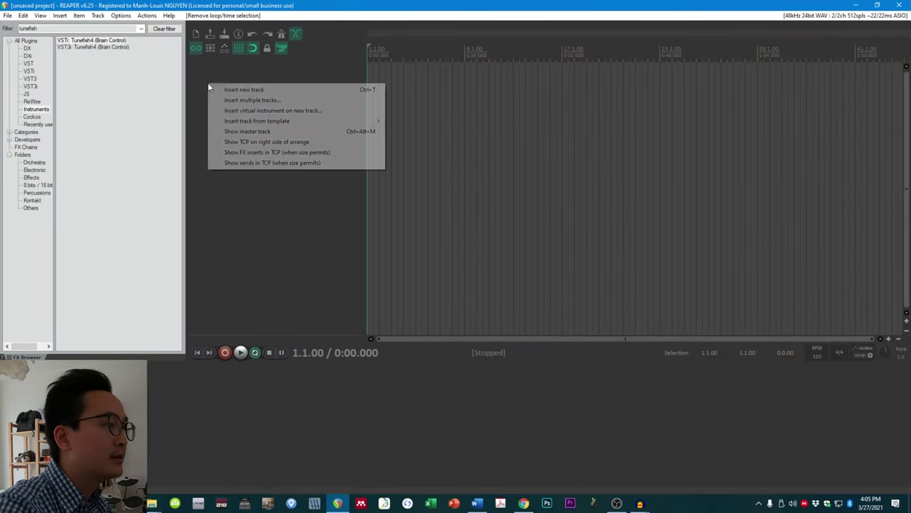
click(265, 112)
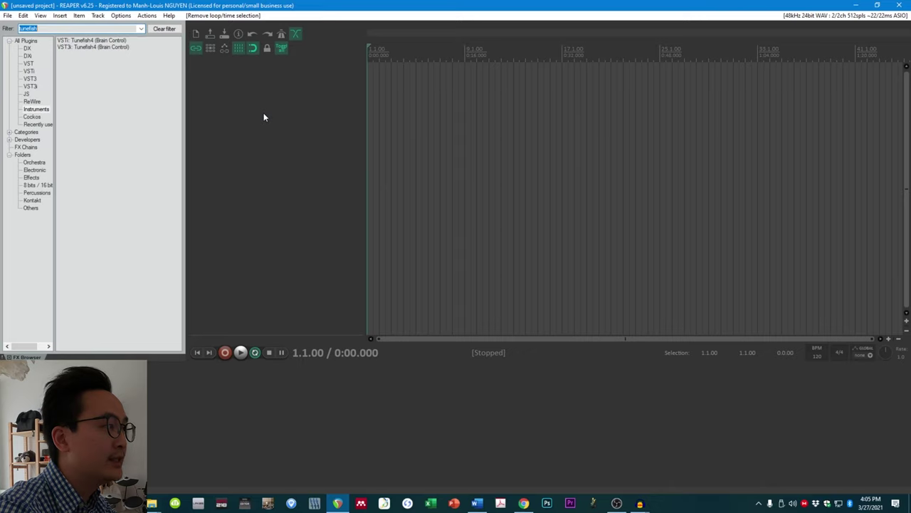
double_click(39, 28)
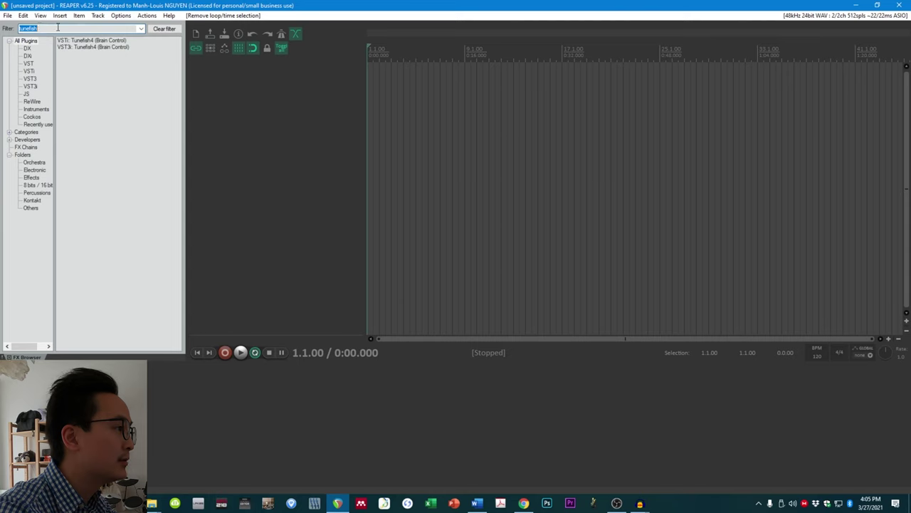
drag(184, 73, 215, 89)
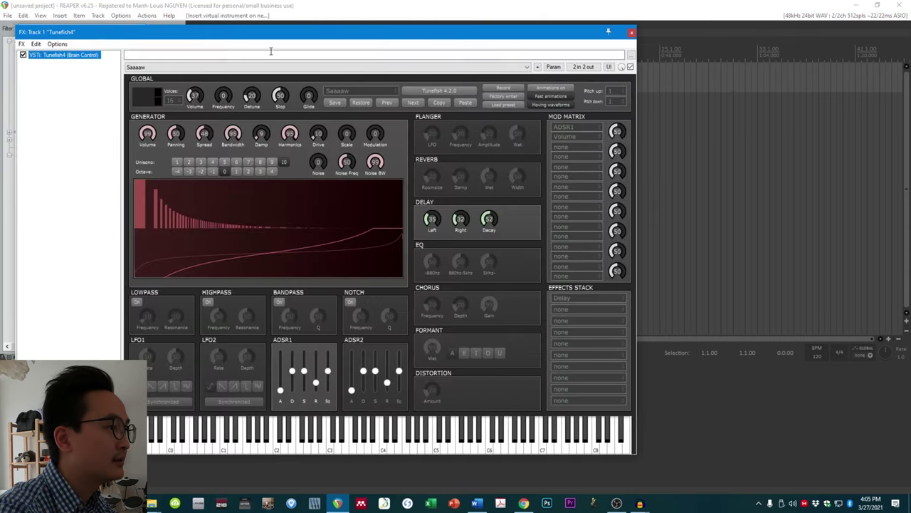
drag(284, 42, 369, 113)
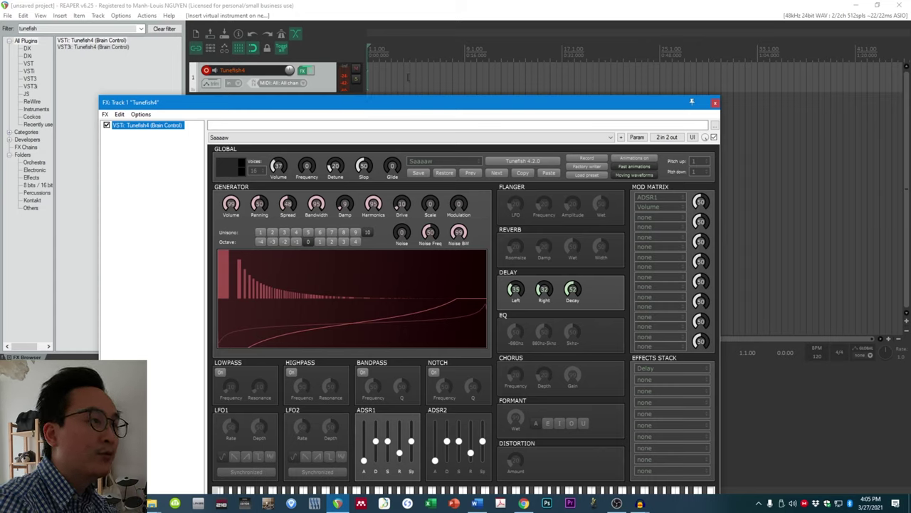
- Set a time selection from bar 1 to bar 9 and insert a new MIDI item on the Tunefish4 track
click(403, 14)
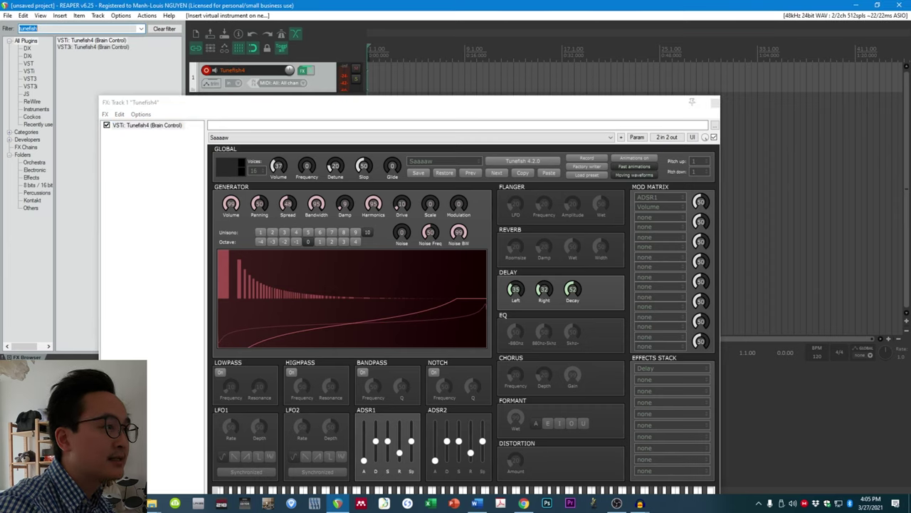
drag(367, 71, 466, 71)
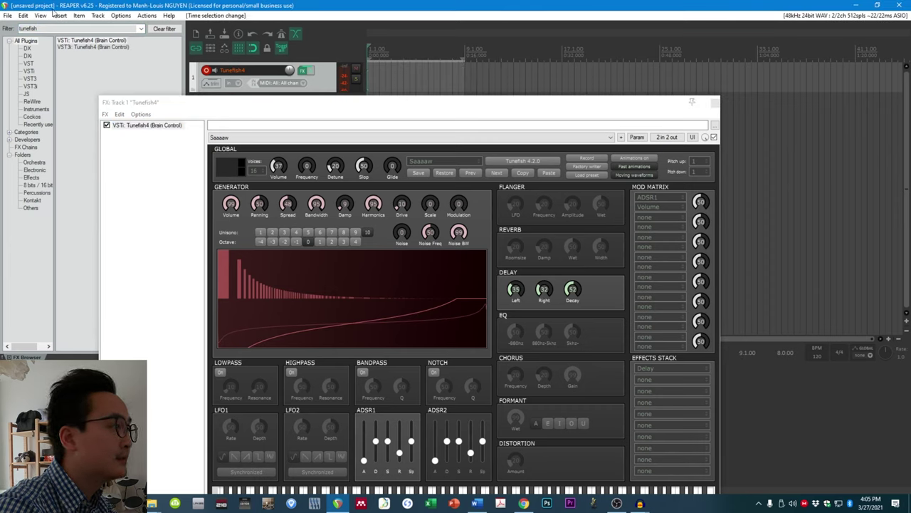
click(60, 16)
click(68, 38)
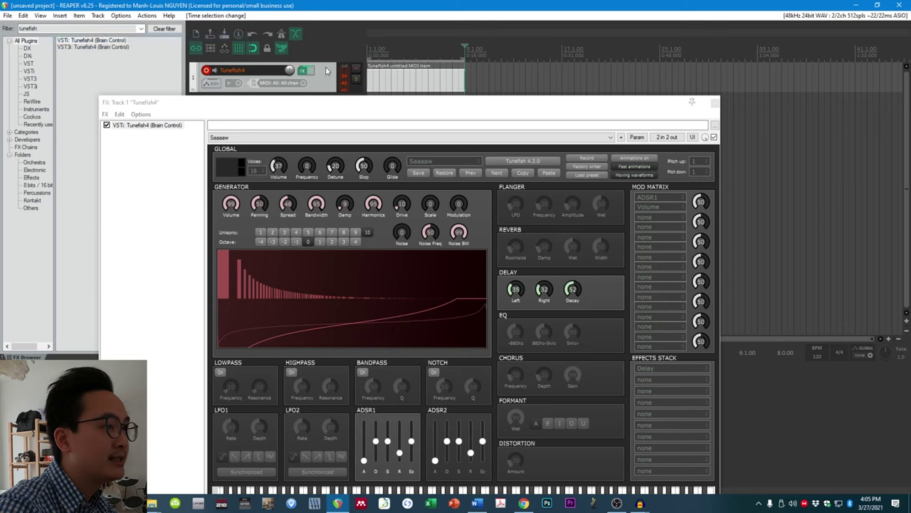
- Open the Tunefish4 MIDI item in the MIDI editor, close the editor and delete the item
double_click(378, 80)
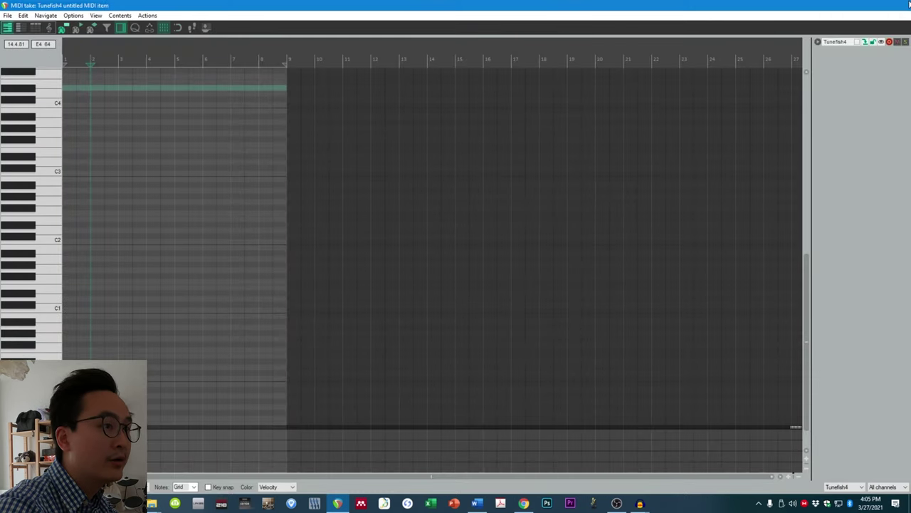
click(899, 5)
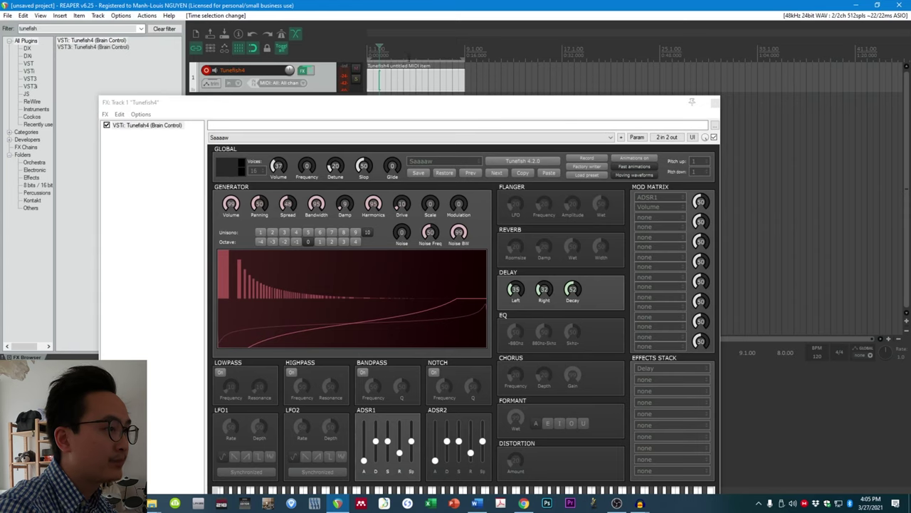
drag(388, 105, 433, 140)
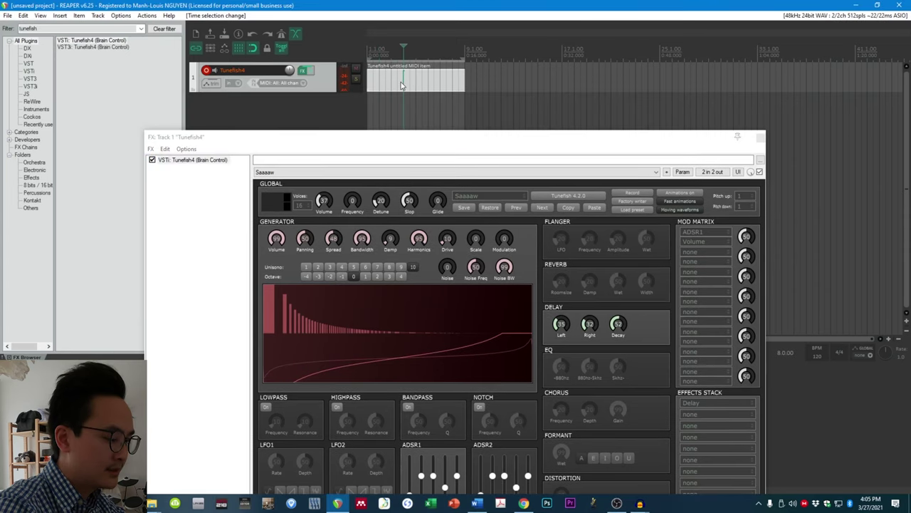
key(Delete)
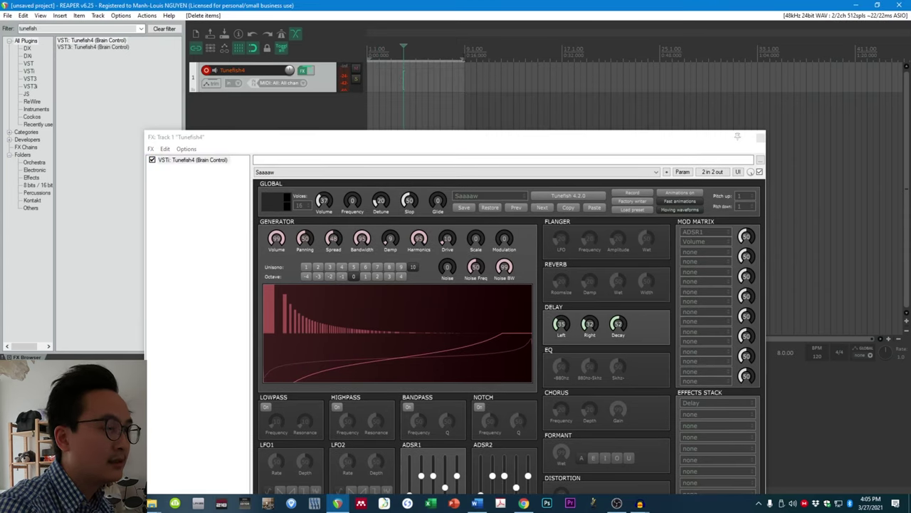
- Shorten the time selection on the timeline to a length of 7.2.00
mouse_move(466, 60)
mouse_down()
mouse_move(521, 61)
mouse_move(458, 60)
mouse_up()
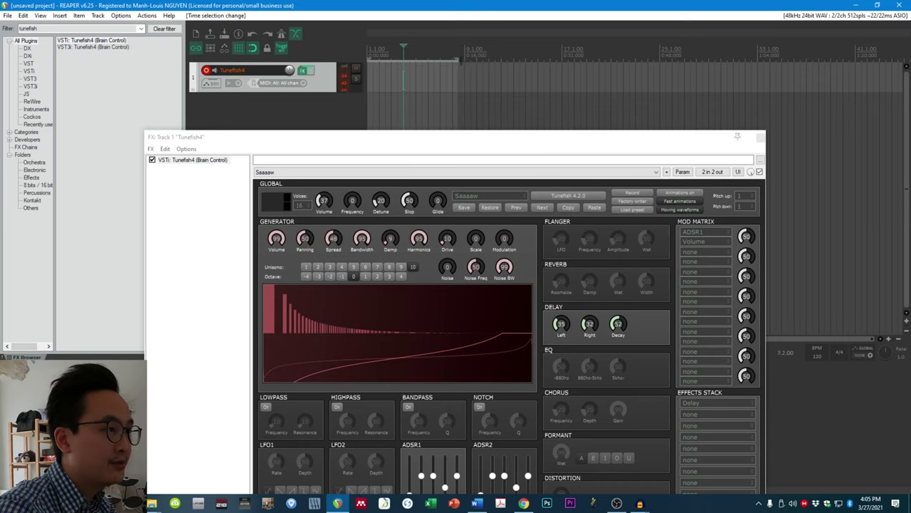
click(459, 62)
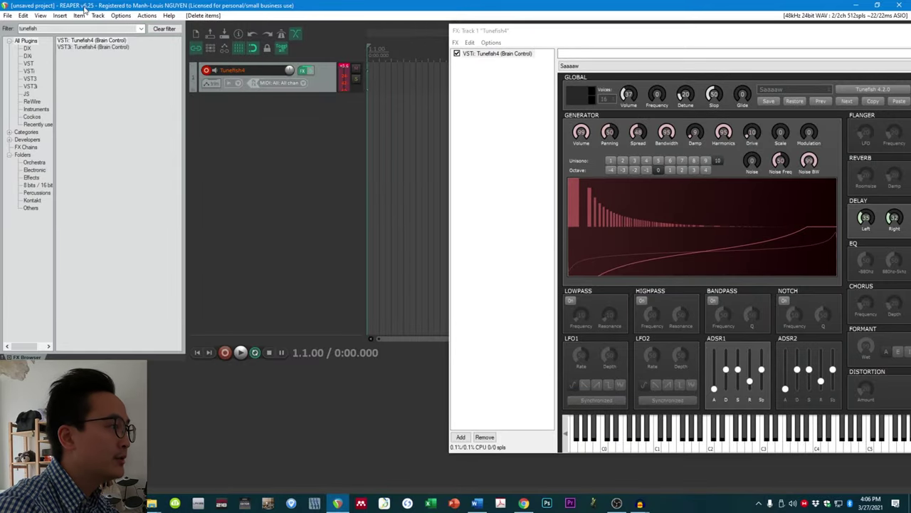
- Open the Virtual MIDI keyboard and place it beside the Tunefish4 FX window
click(41, 16)
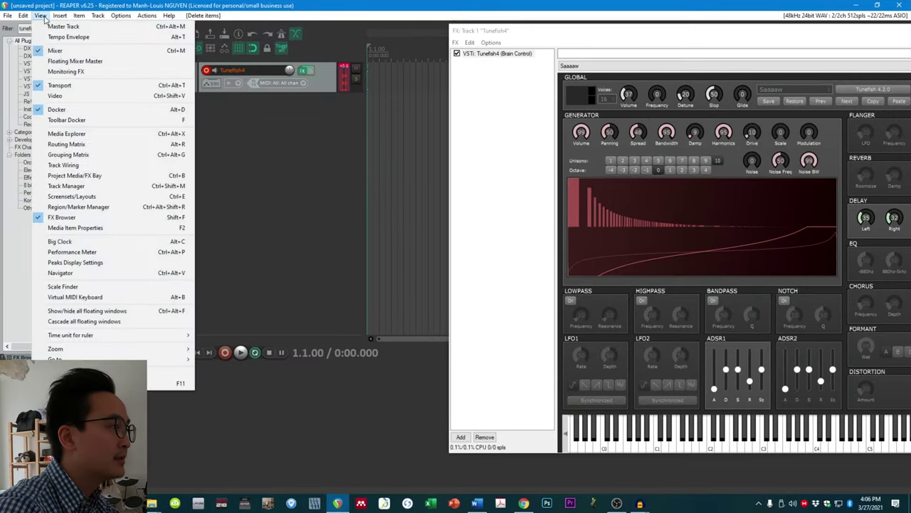
click(79, 298)
drag(496, 274, 215, 116)
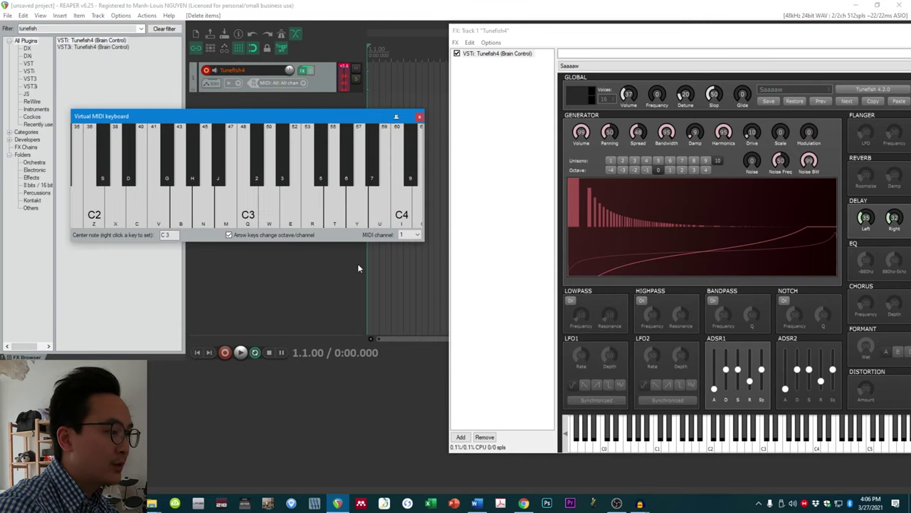
- Record a short MIDI take on the Tunefish4 track by playing notes around C3 on the virtual MIDI keyboard, and stop the recording
click(226, 354)
click(213, 218)
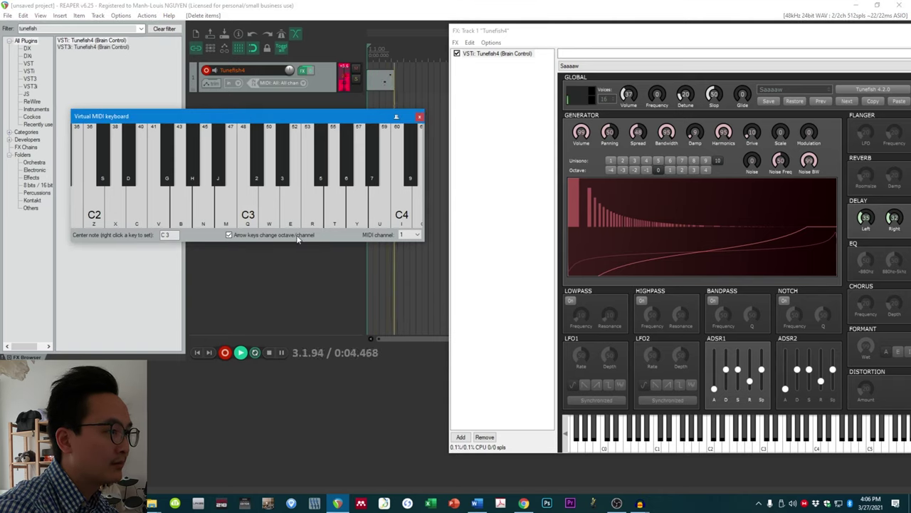
click(241, 224)
key(n)
key(q)
key(e)
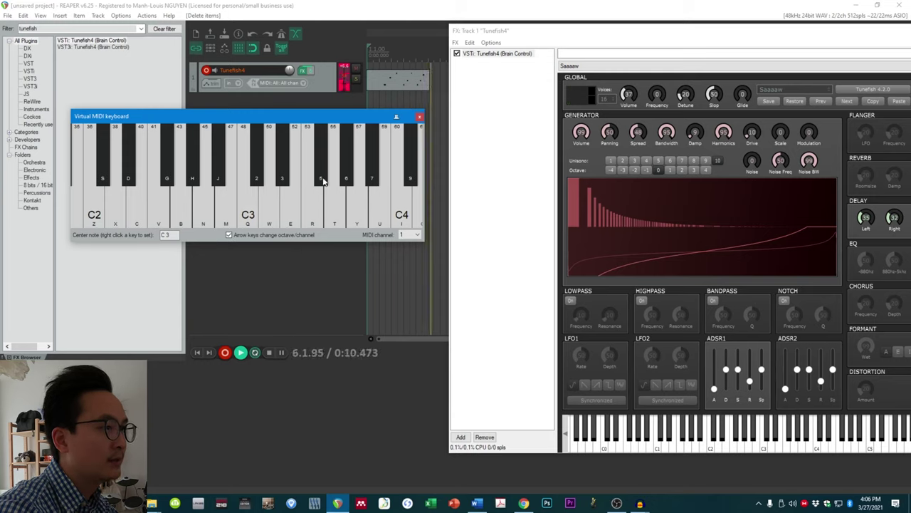
click(229, 356)
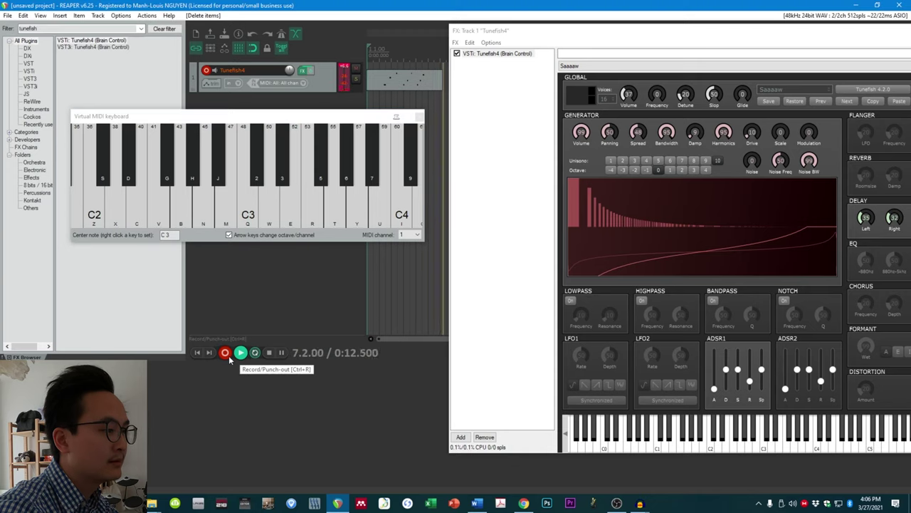
click(227, 354)
click(267, 354)
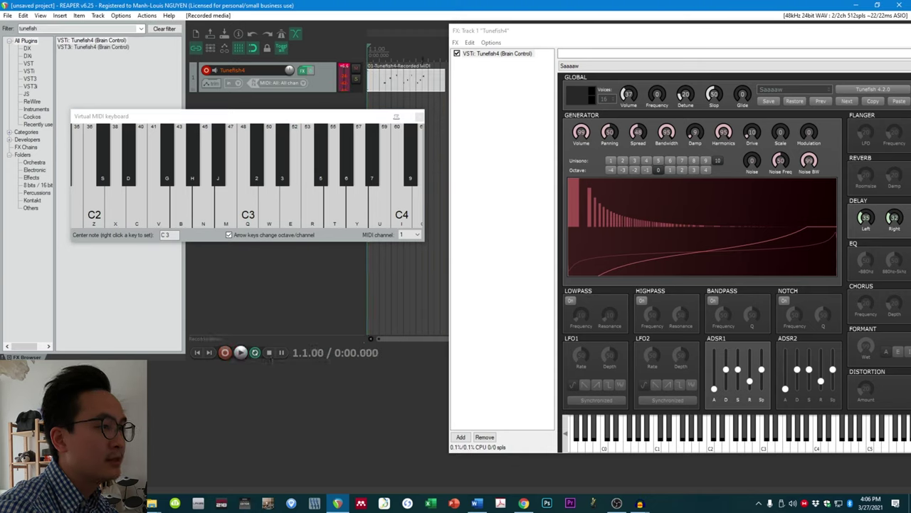
- Move the Tunefish4 FX window below the track so the track and timeline are uncovered
drag(509, 41, 343, 270)
drag(338, 111, 386, 103)
drag(428, 60, 390, 60)
drag(359, 113, 377, 105)
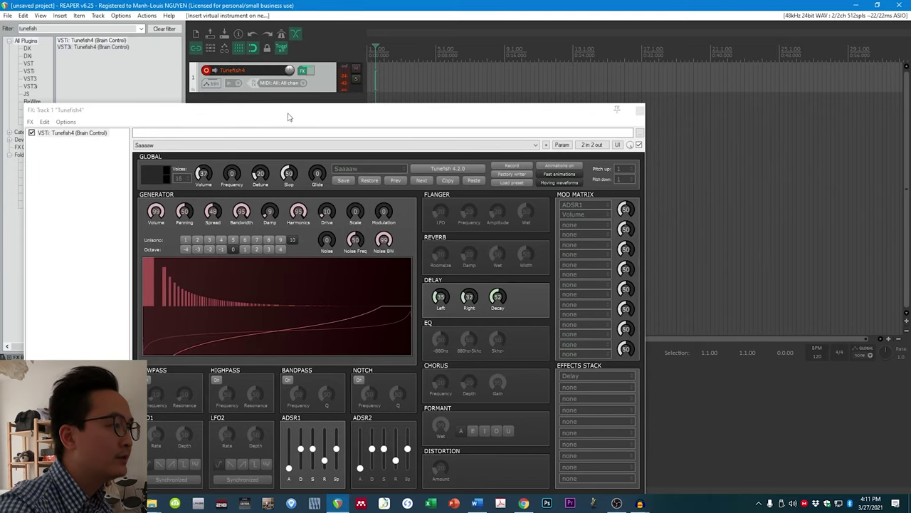
drag(261, 114, 487, 276)
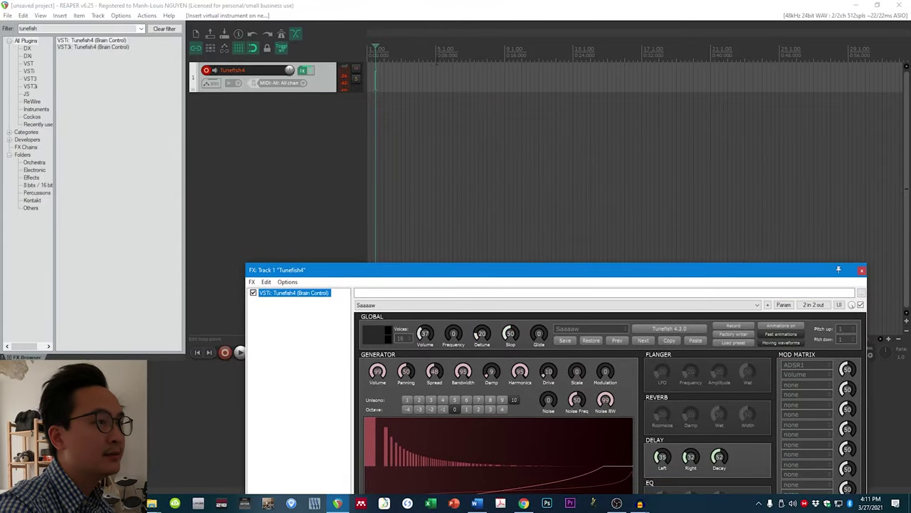
- Set a time selection from bar 1 to bar 5 and insert a new MIDI item on the Tunefish4 track
drag(435, 79, 376, 84)
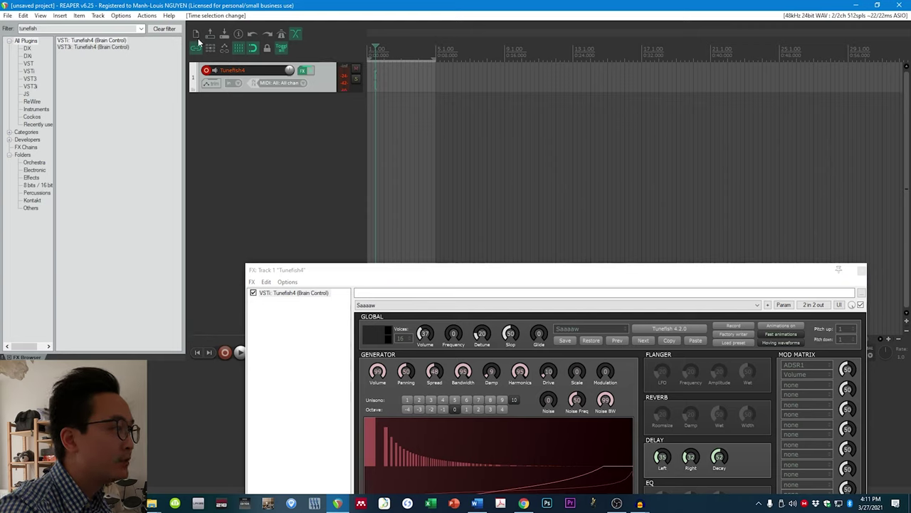
click(60, 15)
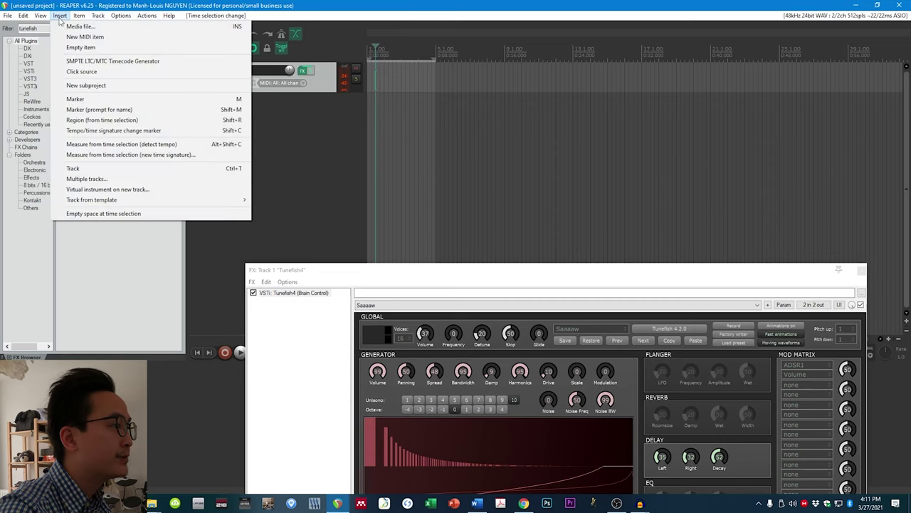
click(87, 36)
- View the empty MIDI item in the MIDI editor, play through its bars and close the editor
double_click(378, 78)
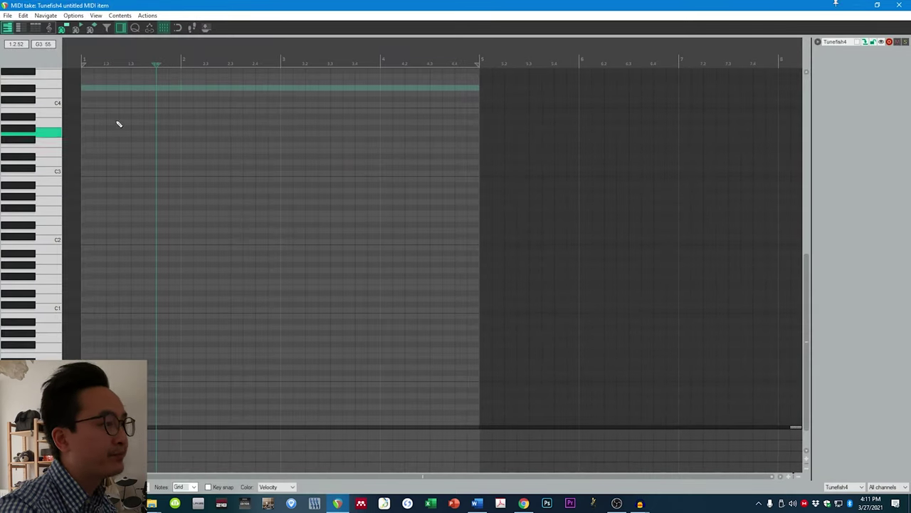
key(Escape)
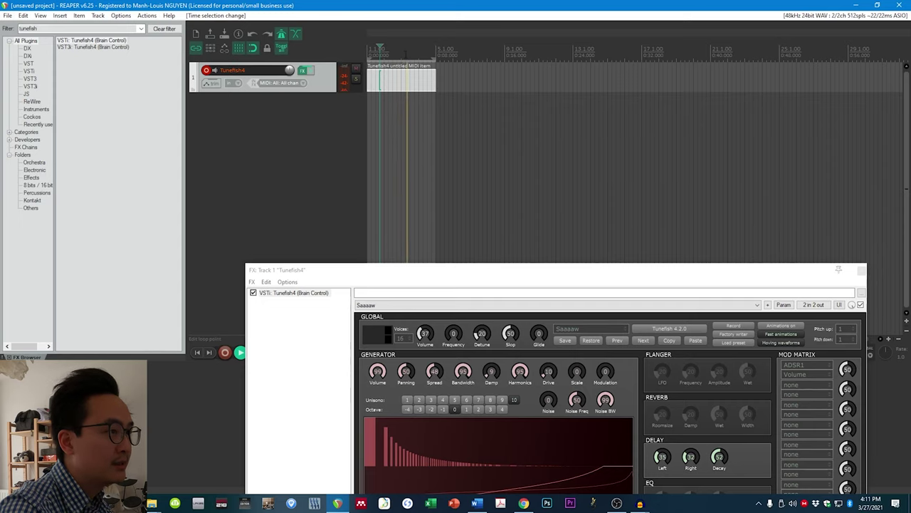
double_click(370, 80)
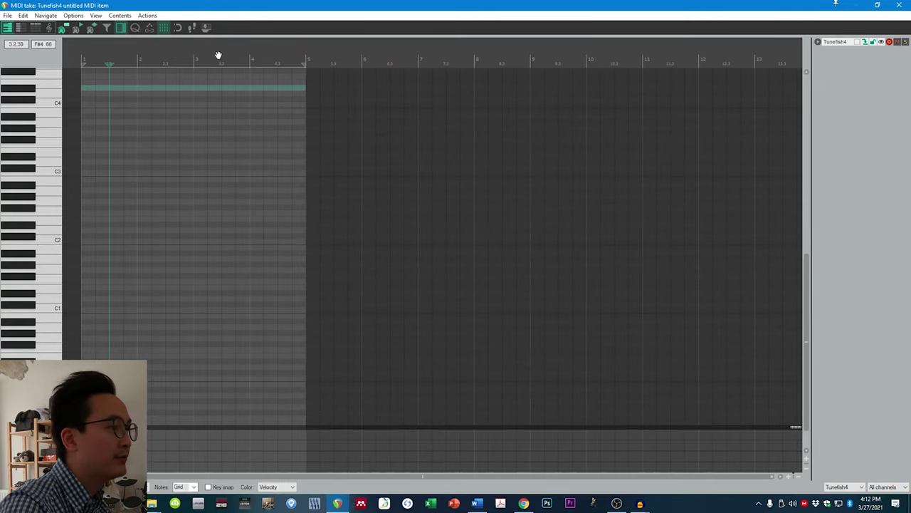
scroll(106, 85, up, 2)
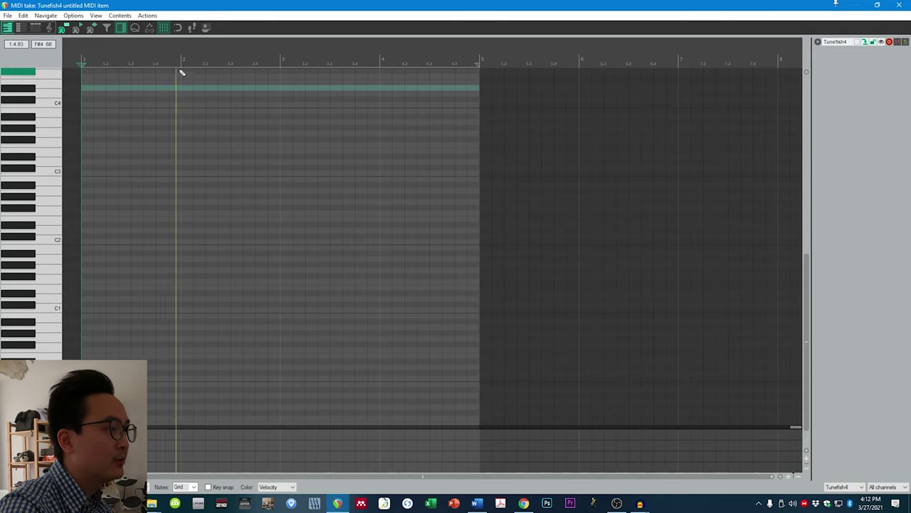
key(space)
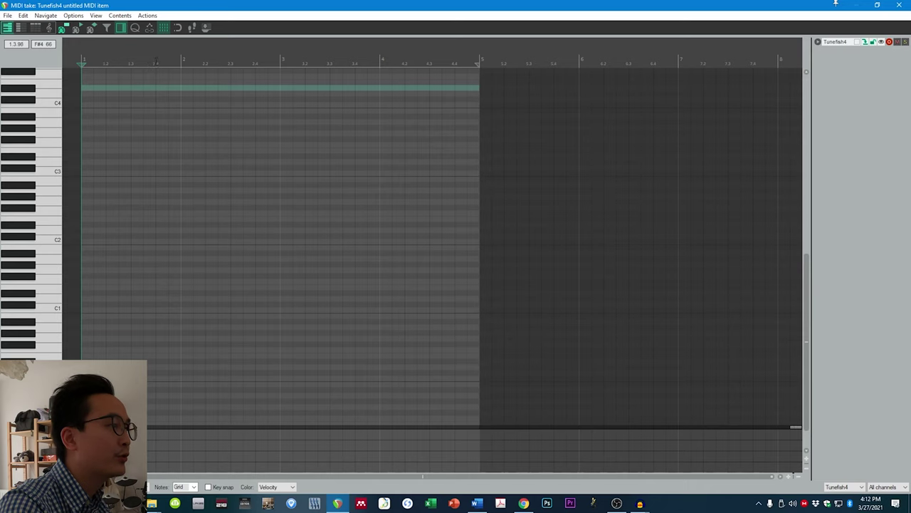
click(898, 5)
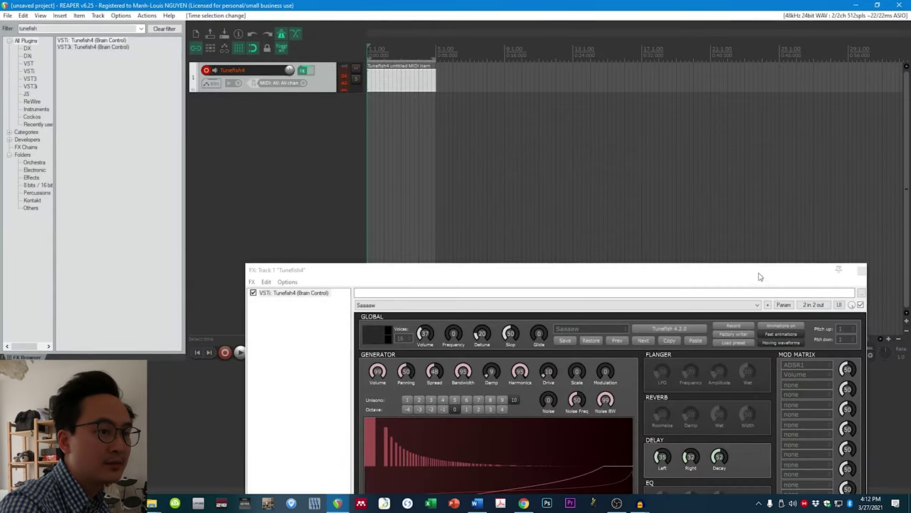
- Move the Tunefish4 FX window aside and examine the project's time signature
drag(759, 276, 502, 250)
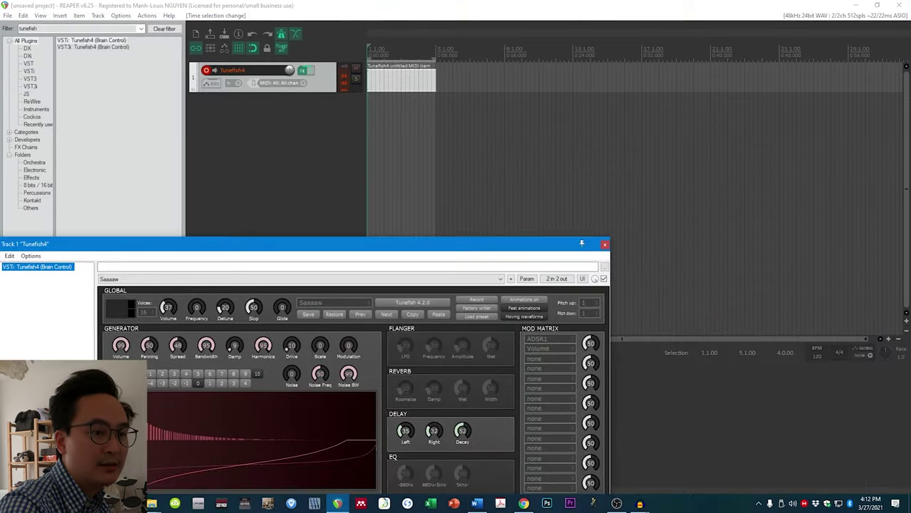
click(839, 348)
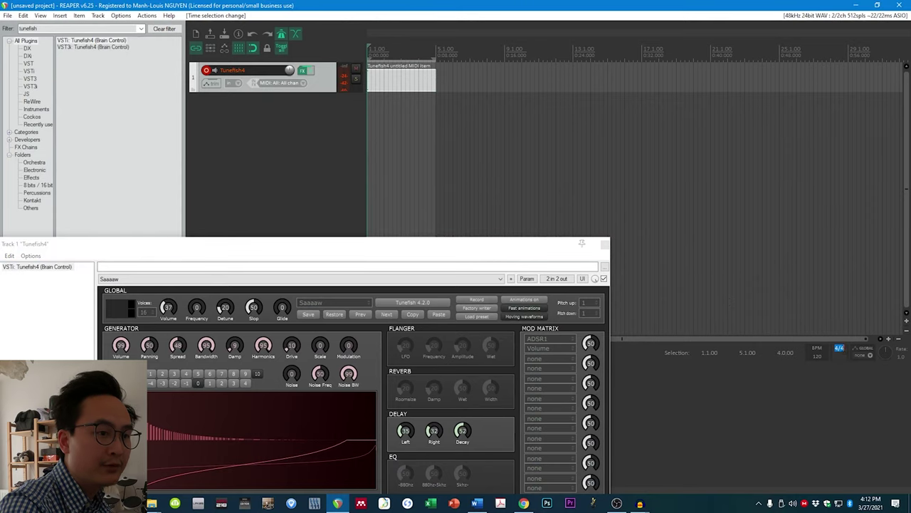
click(812, 315)
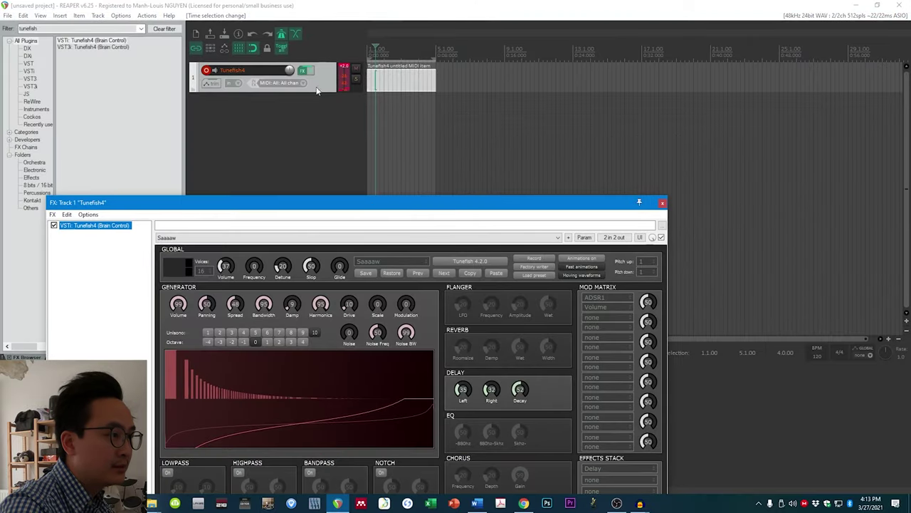
- Load the EchoBass preset in Tunefish4, try a note on its keyboard and move the FX window back below the track
click(302, 71)
click(302, 70)
drag(396, 207, 342, 109)
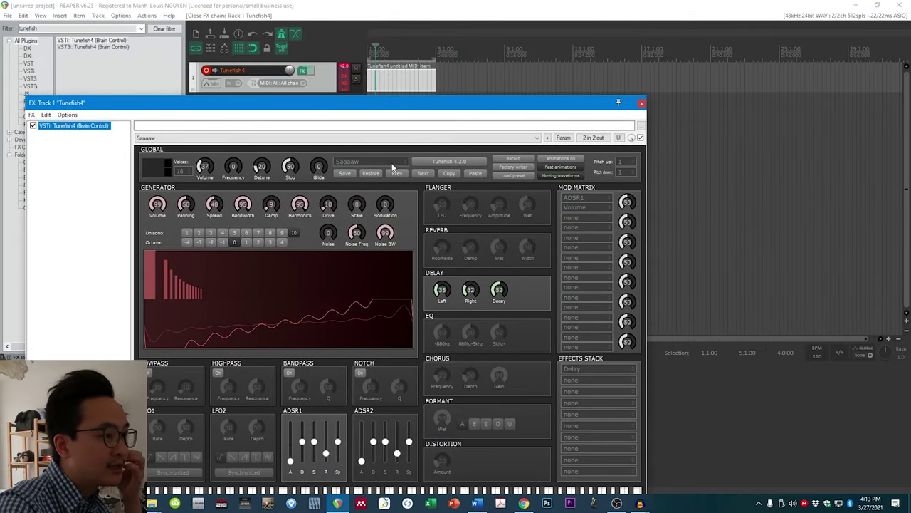
drag(407, 107, 421, 47)
click(416, 105)
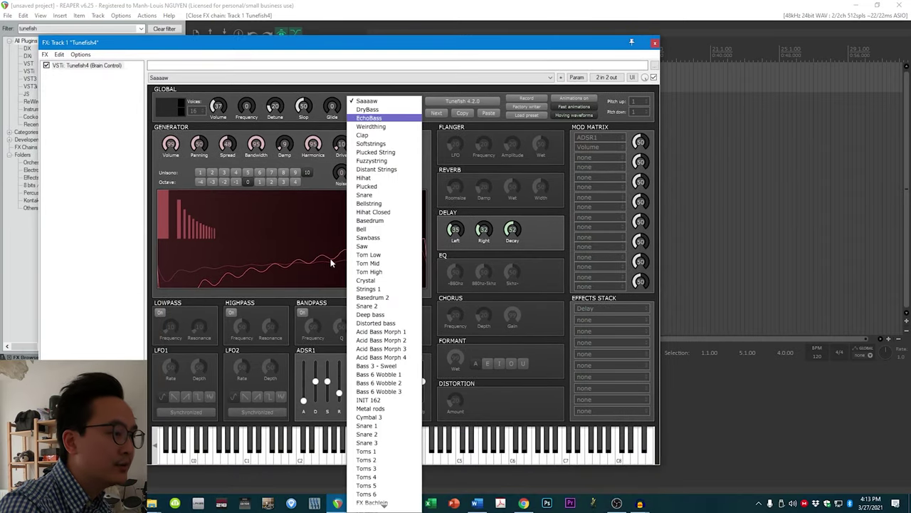
click(381, 118)
click(338, 459)
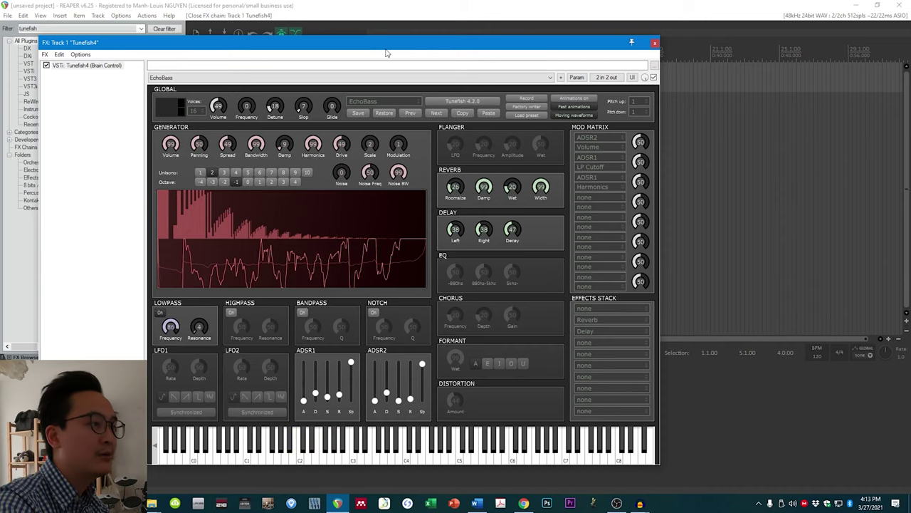
drag(387, 53, 387, 145)
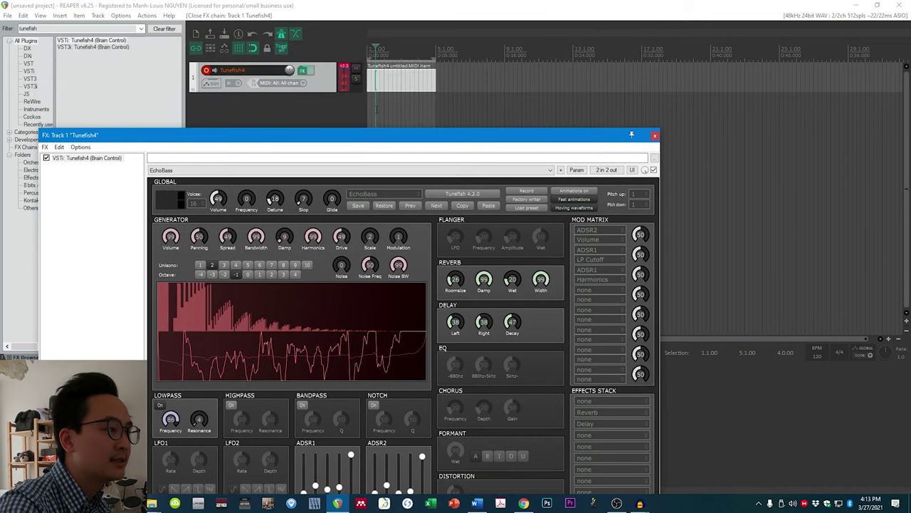
- Open the MIDI item in the MIDI editor, draw a C3 note at the start of bar 1 and enable snap to grid
double_click(375, 84)
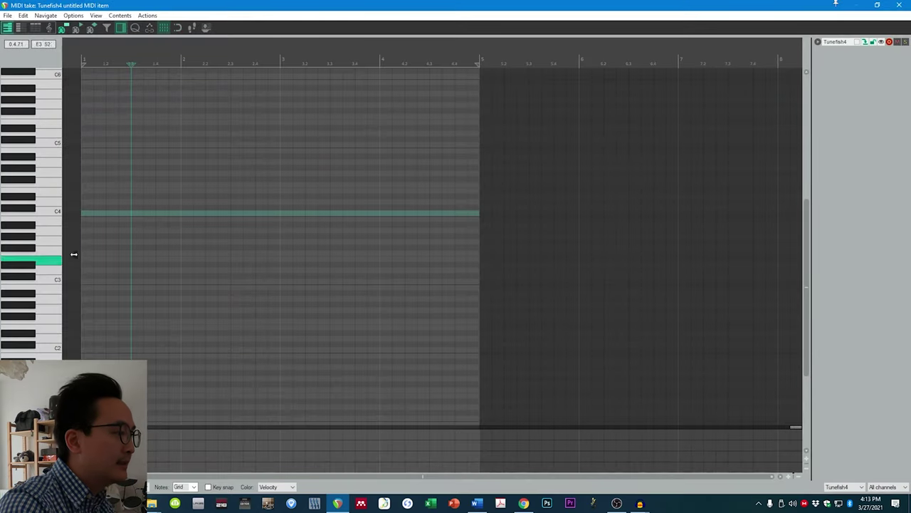
scroll(806, 285, up, 3)
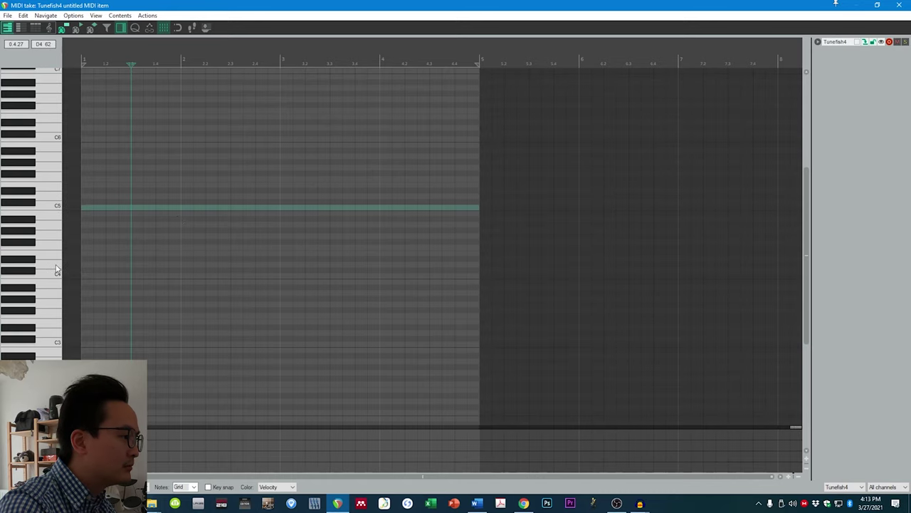
scroll(616, 327, down, 3)
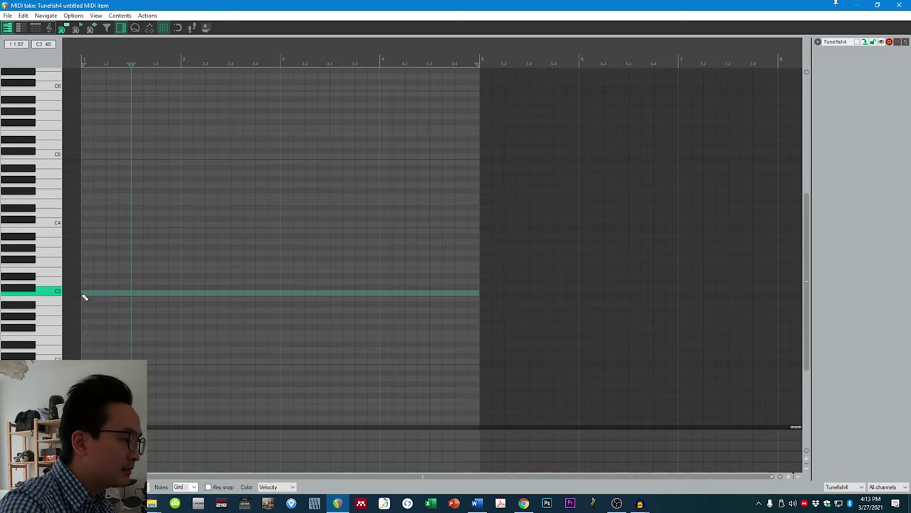
click(85, 296)
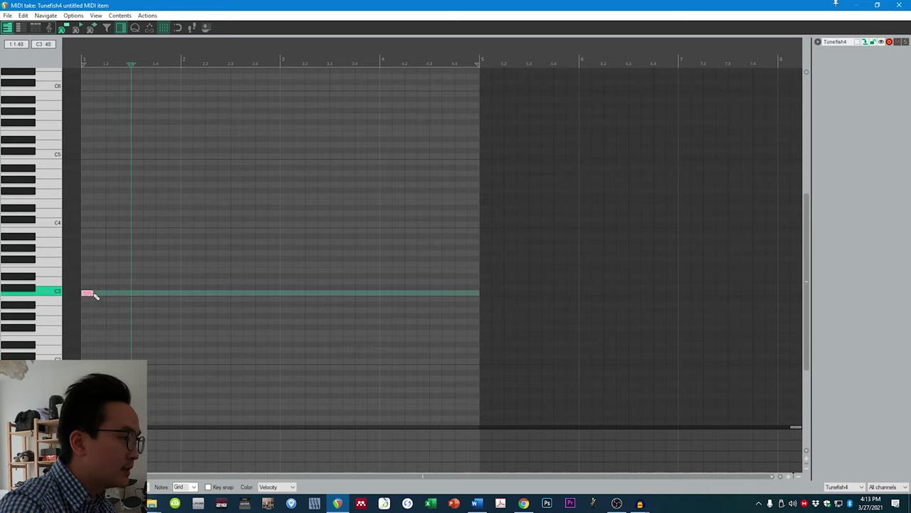
click(177, 30)
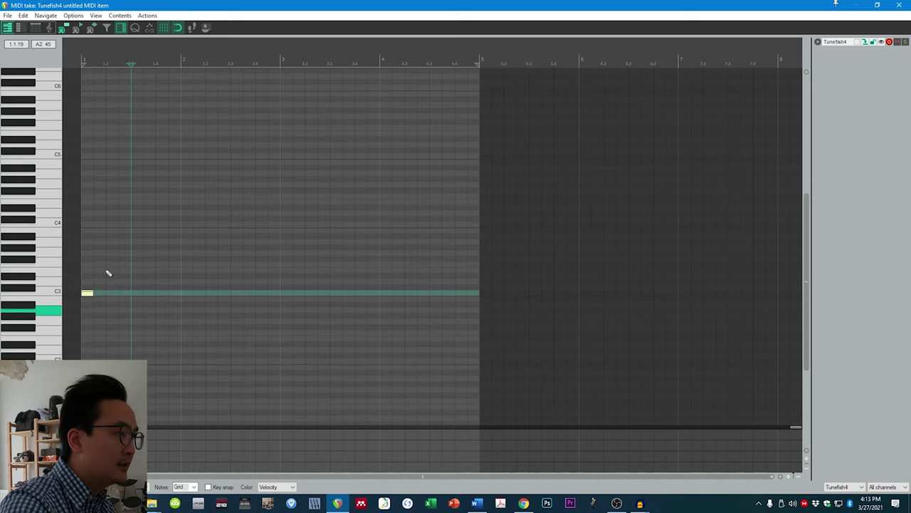
key(space)
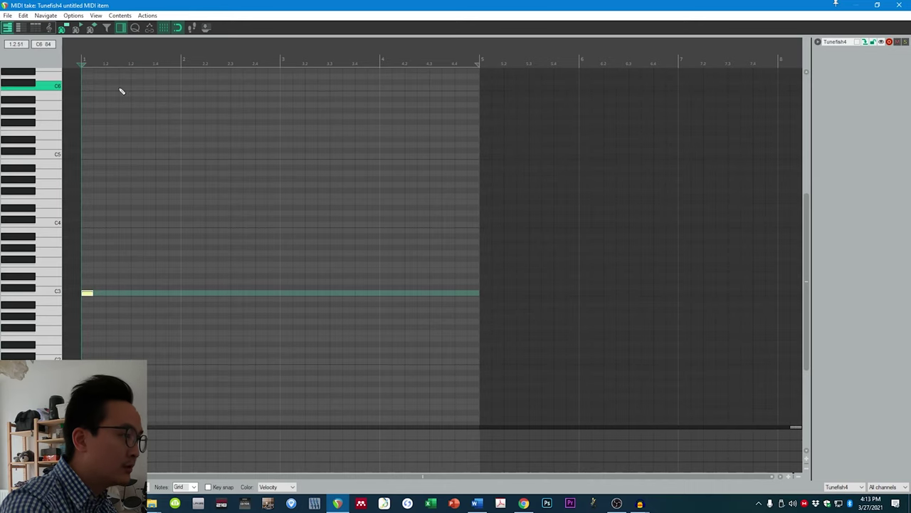
- Add a D#3 and a G3 note in sequence right after the C3 note and play the pattern
click(101, 283)
drag(101, 283, 112, 256)
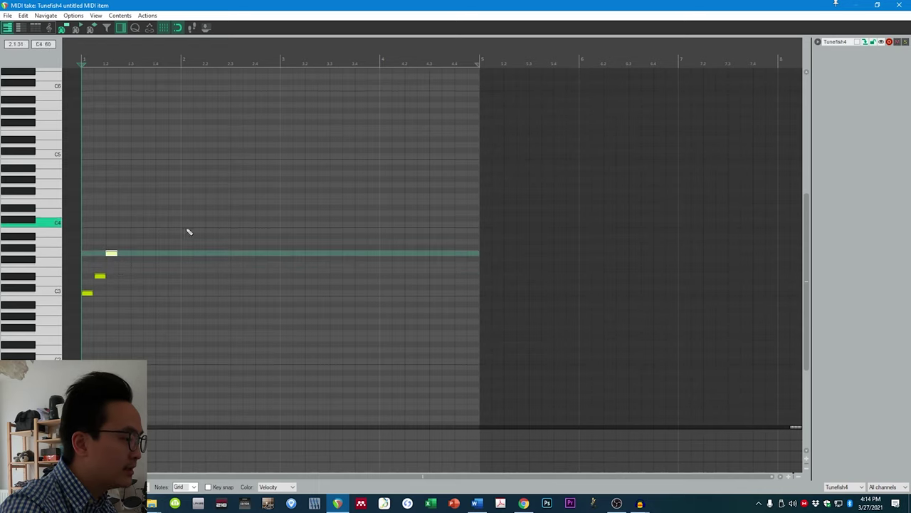
key(space)
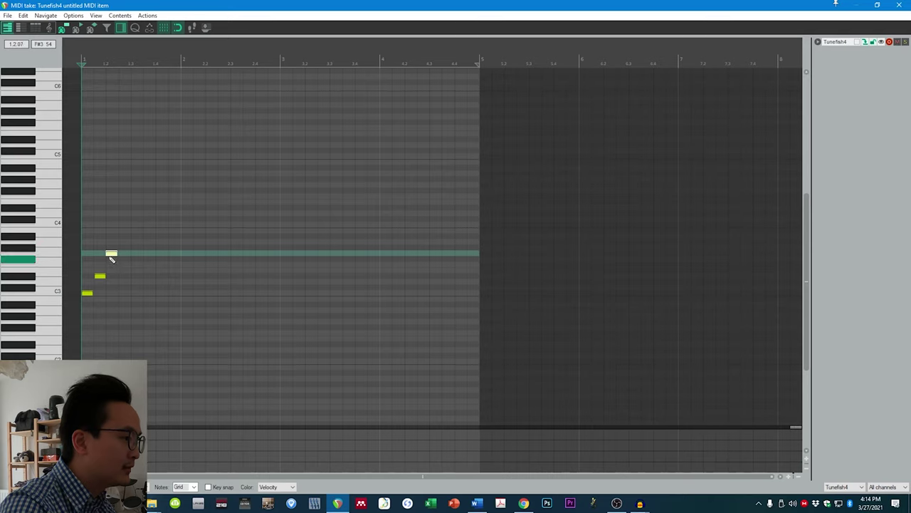
- Select the three notes of the pattern and place a copy of them directly after the originals in bar 1
click(86, 293)
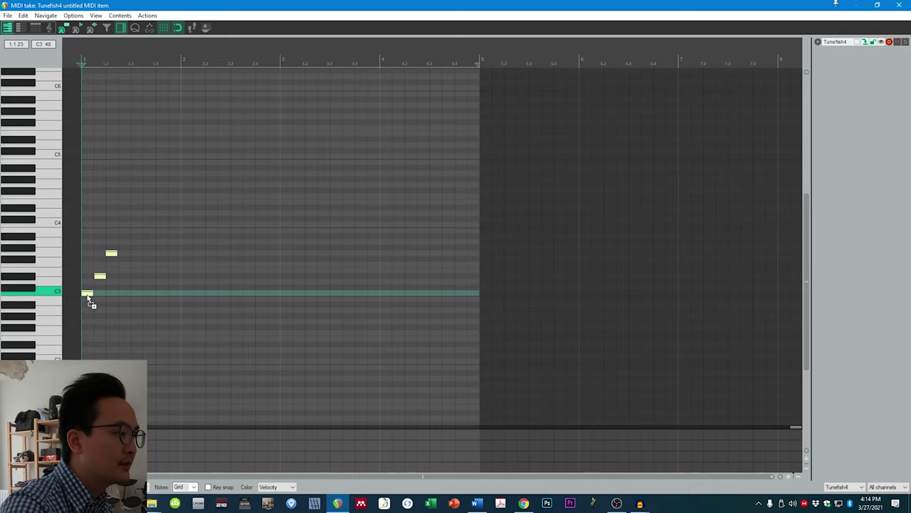
drag(88, 297, 128, 299)
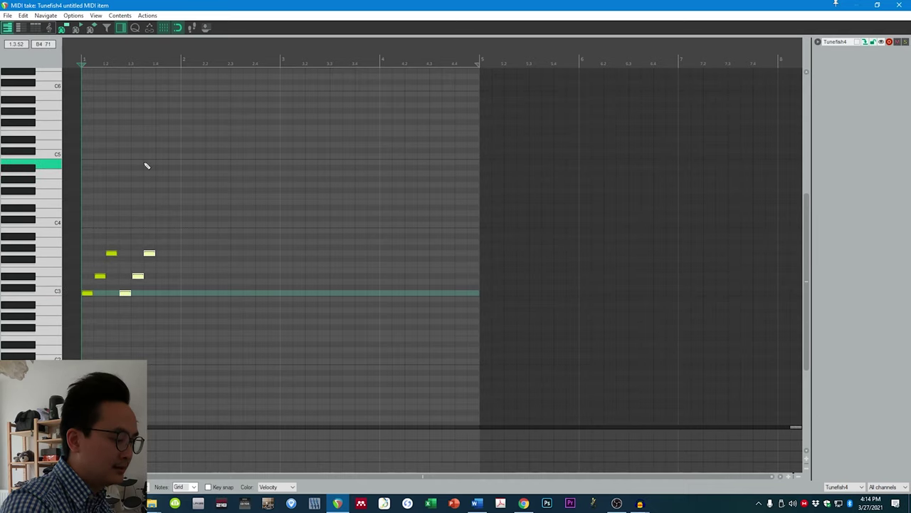
- Play the six-note pattern in bar 1 from its start
key(space)
key(space)
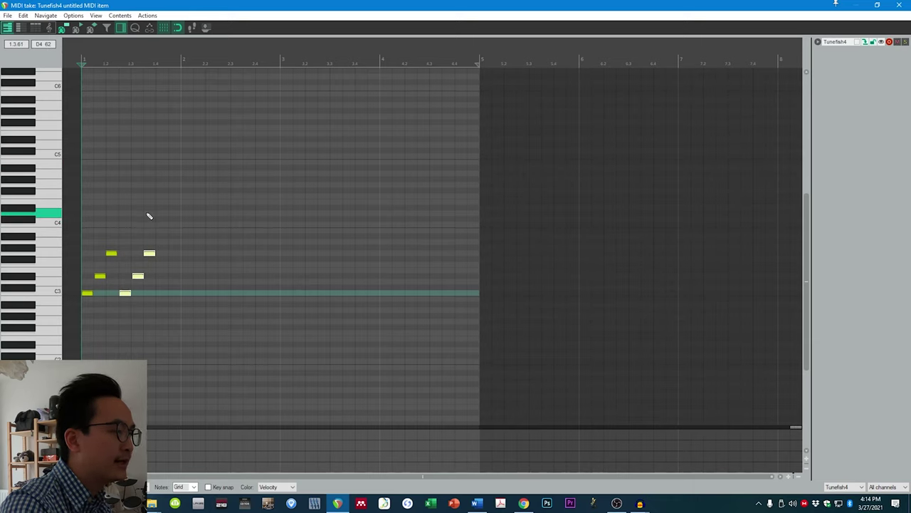
key(space)
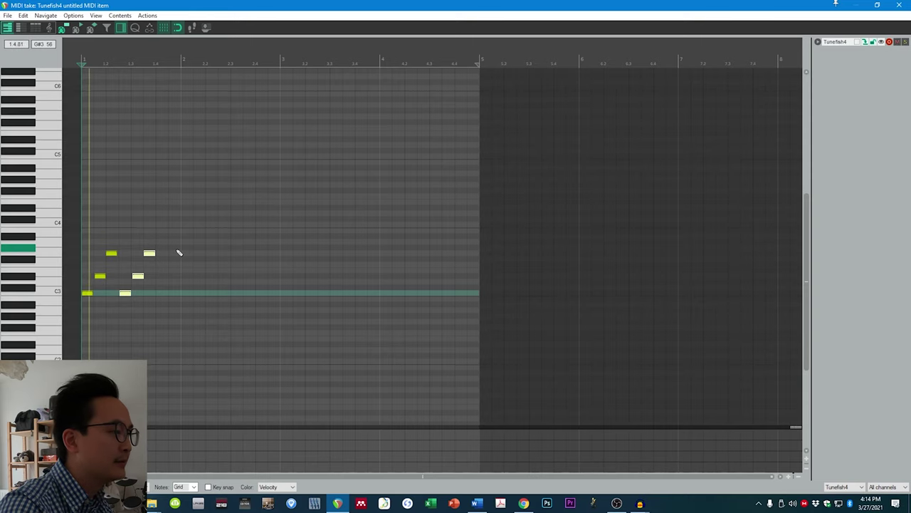
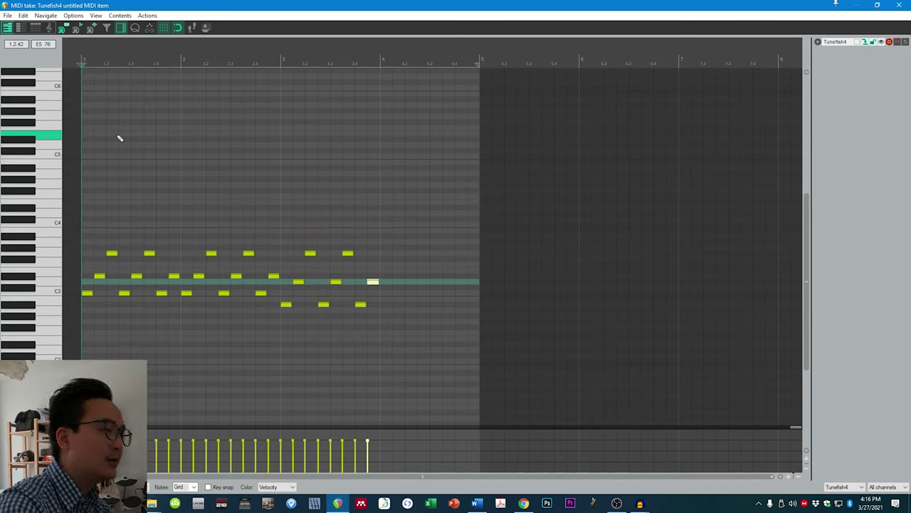
- Select the eight notes in bar 3 and duplicate them into bar 4
scroll(139, 139, down, 2)
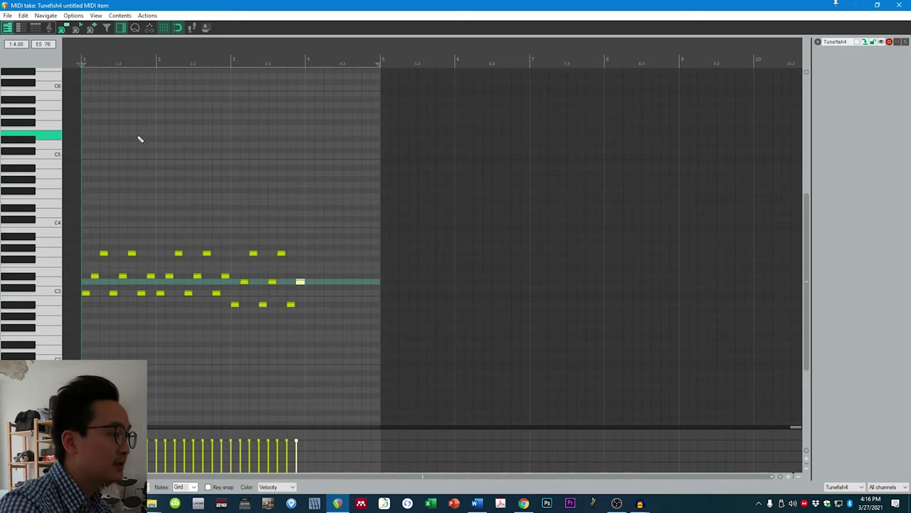
scroll(138, 139, up, 4)
scroll(149, 137, down, 2)
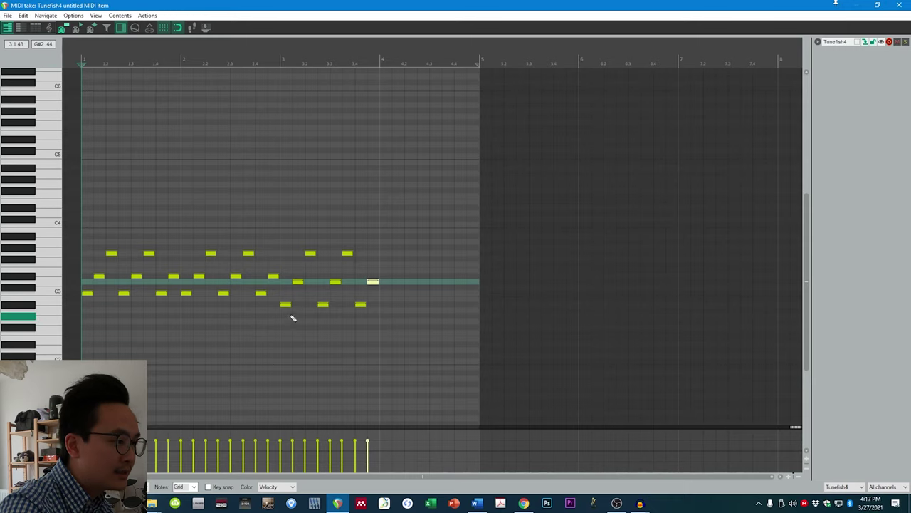
mouse_move(285, 304)
mouse_down()
mouse_move(346, 252)
mouse_move(372, 283)
mouse_move(293, 313)
mouse_up()
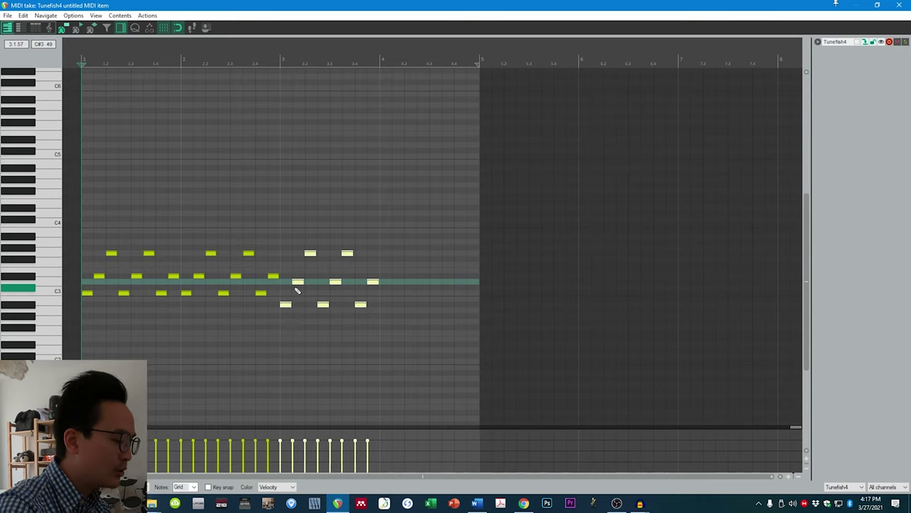
key(ctrl+d)
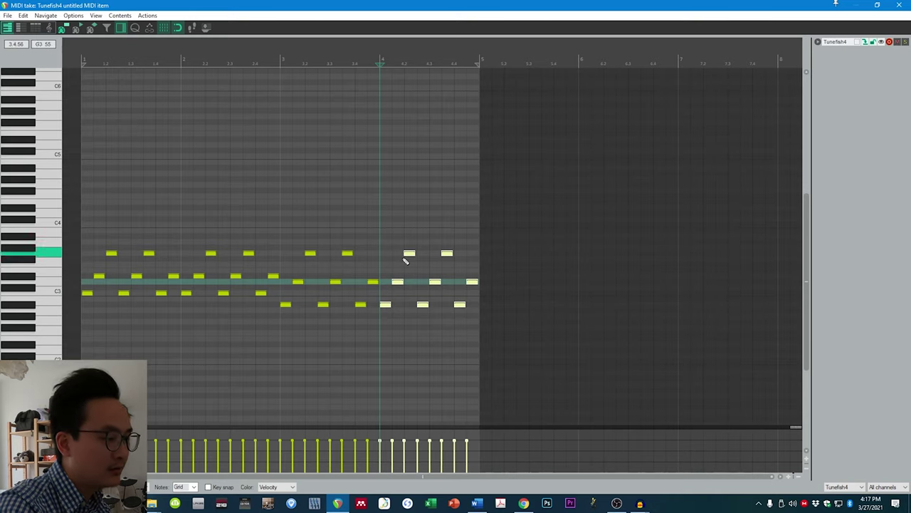
key(ctrl+z)
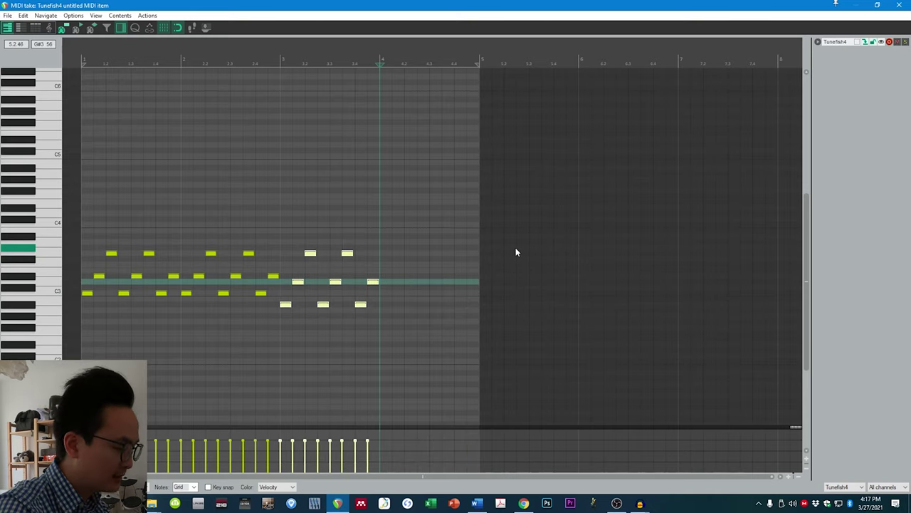
key(ctrl+d)
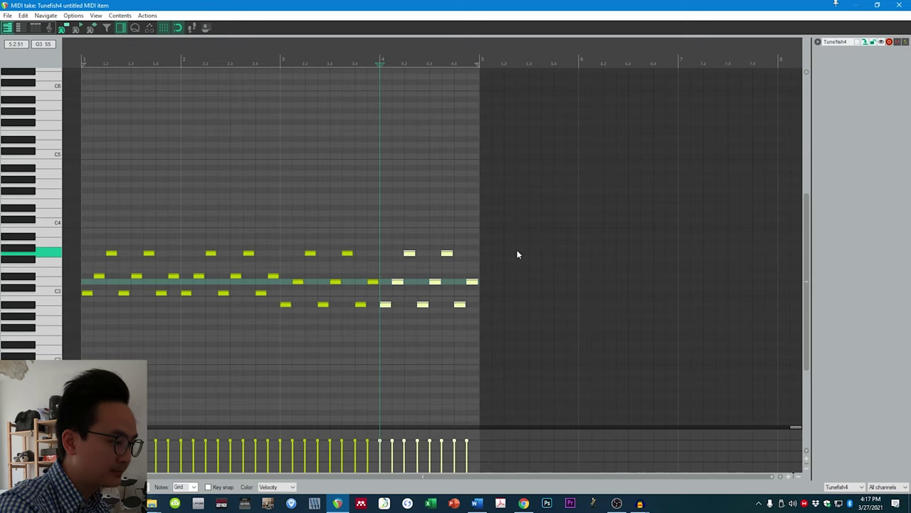
- Close the MIDI editor and the Tunefish4 FX window of track 1
key(Escape)
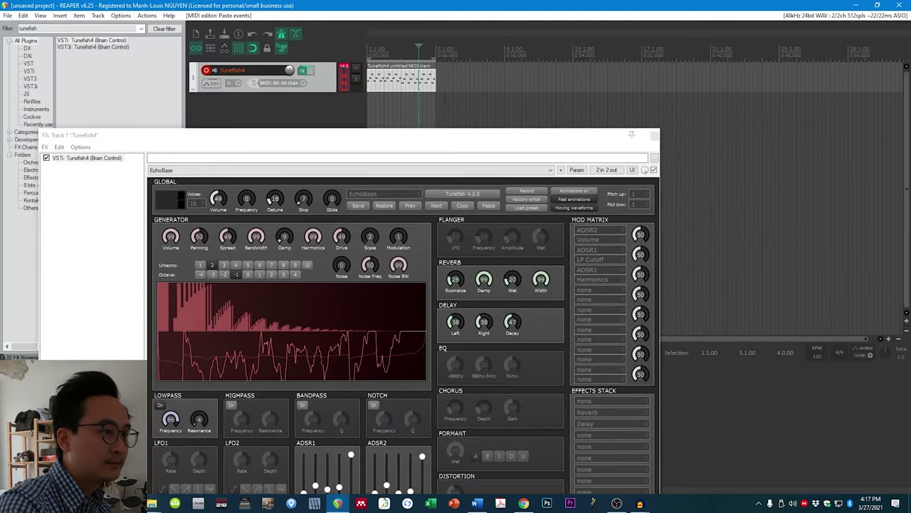
drag(550, 135, 543, 111)
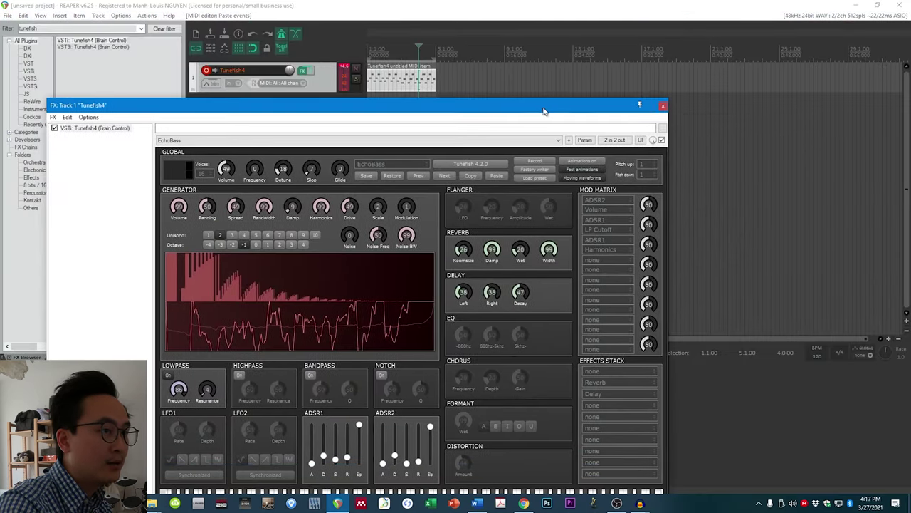
click(663, 106)
scroll(403, 84, up, 2)
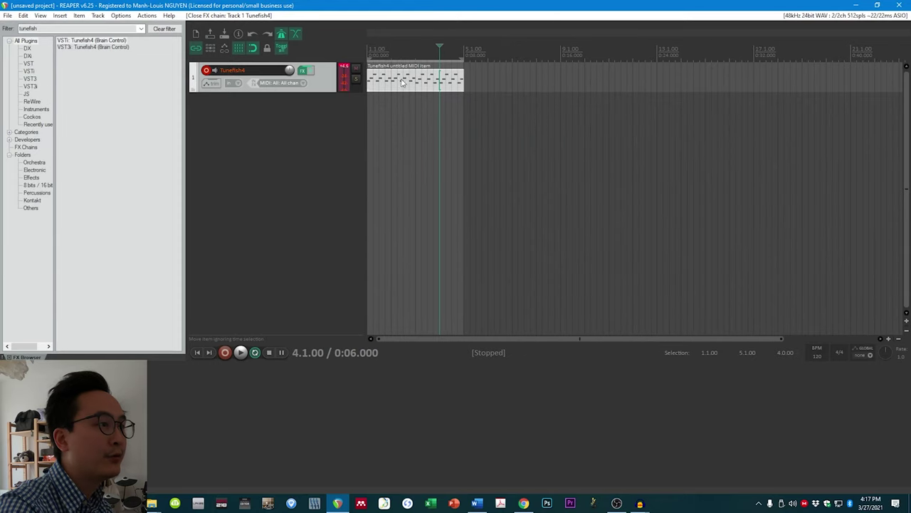
- Disable the metronome and play the MIDI item from the start of the project
key(Home)
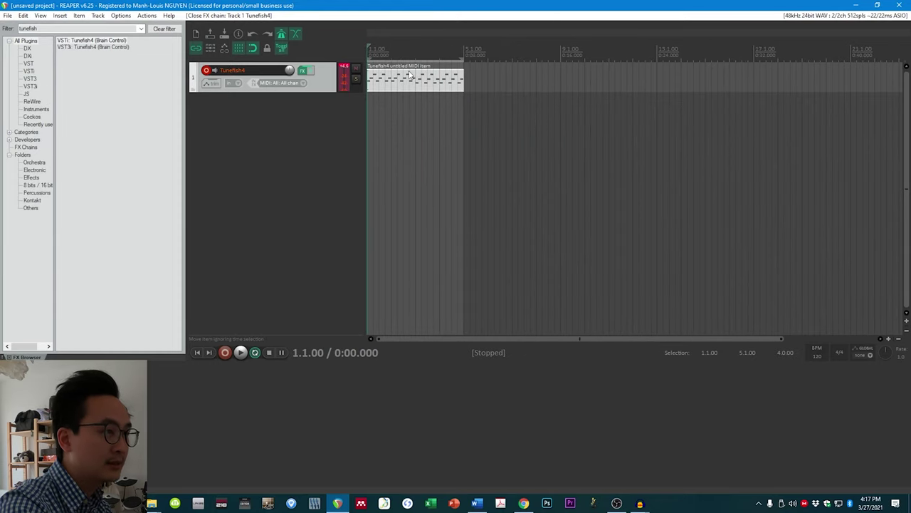
key(space)
key(space)
click(283, 36)
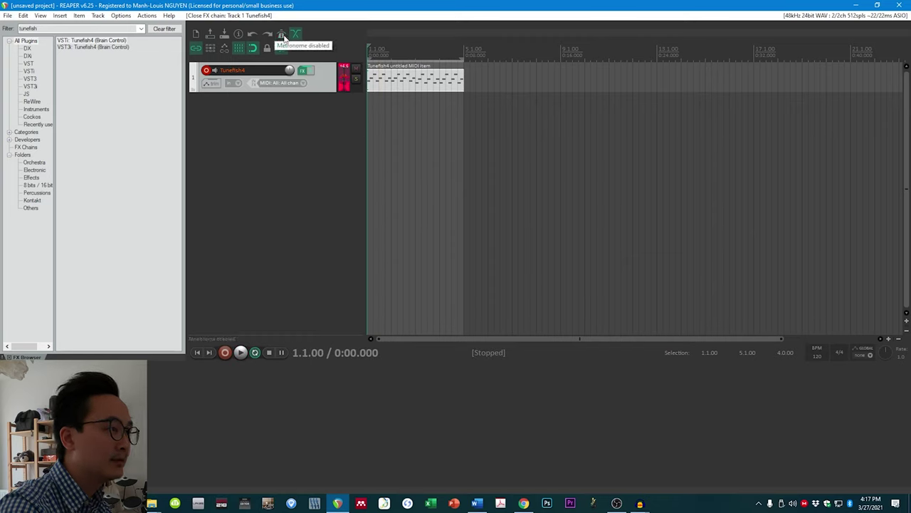
key(space)
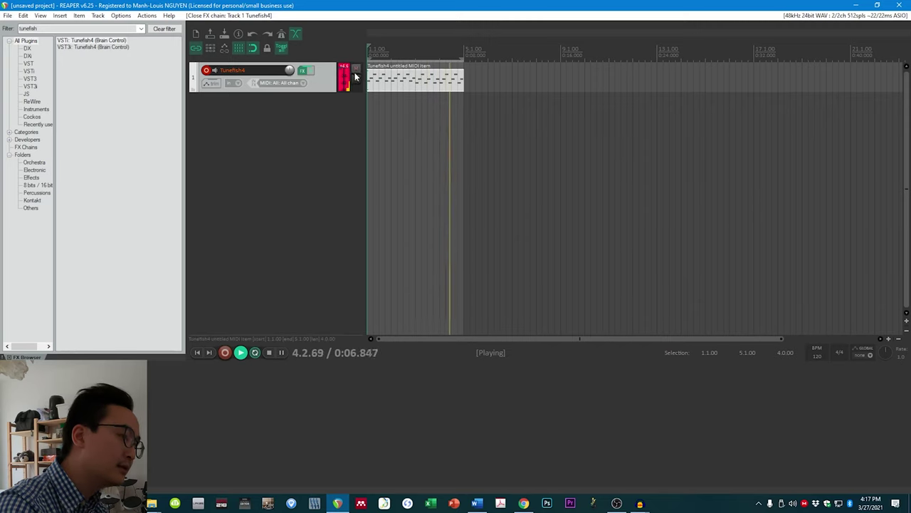
key(space)
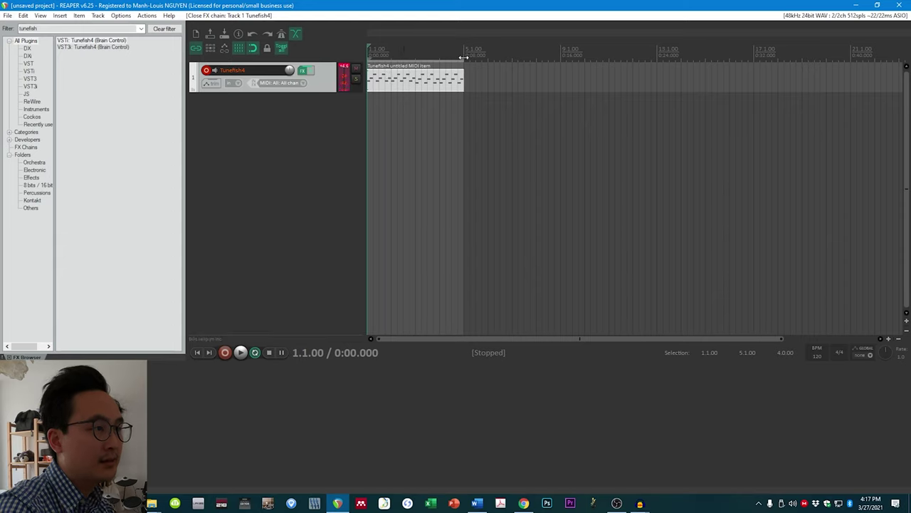
- Remove the time selection and place a copy of the track 1 MIDI item directly after the original, at bar 5
key(Escape)
click(317, 149)
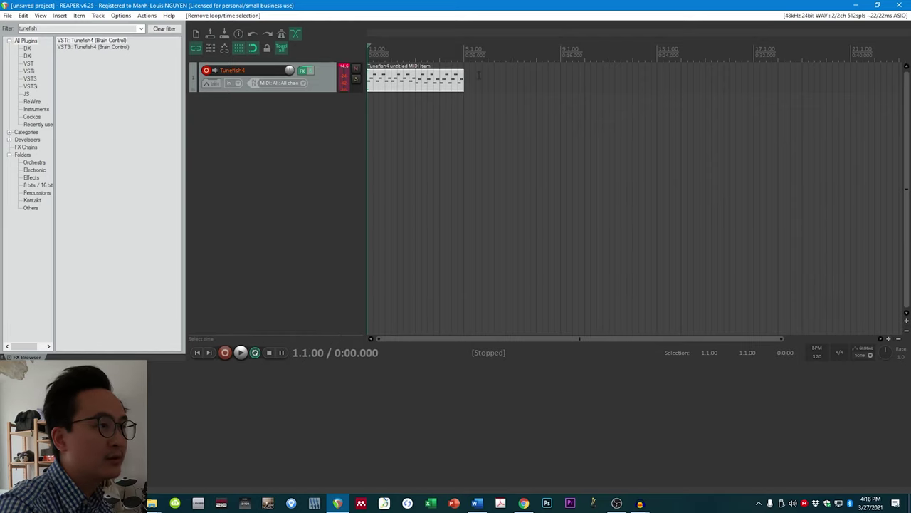
drag(411, 85, 388, 81)
click(430, 84)
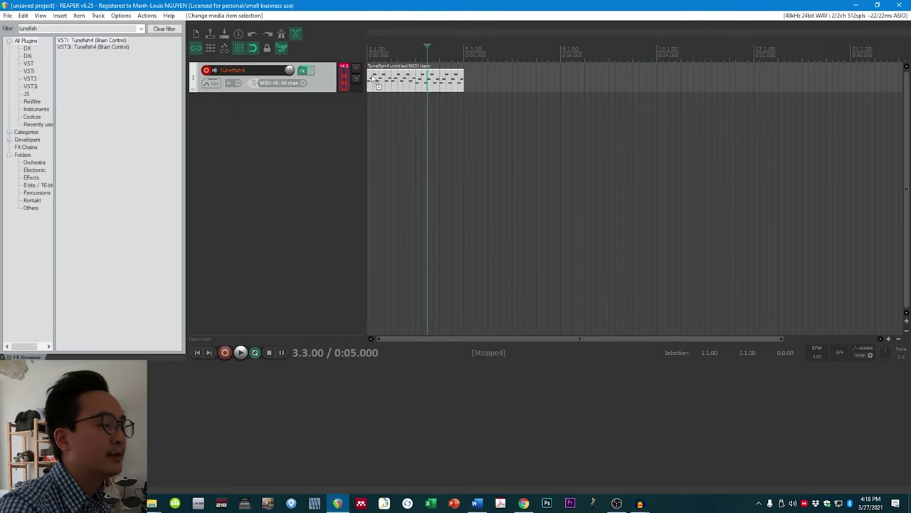
drag(374, 79, 470, 84)
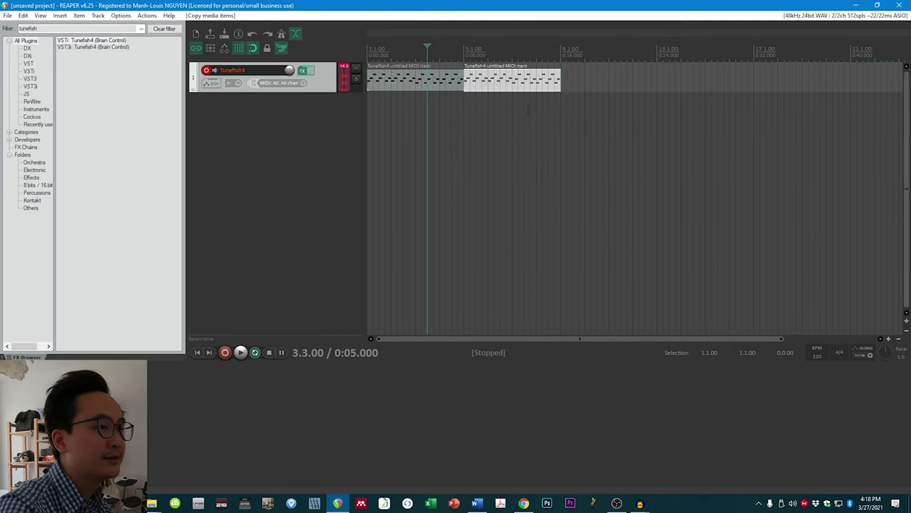
- Insert the VSTi Tunefish4 (Brain Control) as a virtual instrument on a new track and move its FX window away from the track controls
click(319, 115)
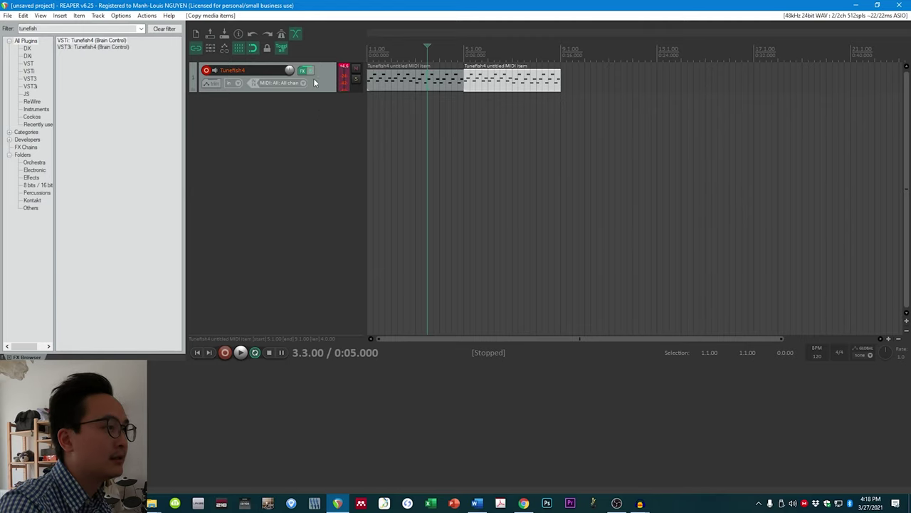
right_click(240, 111)
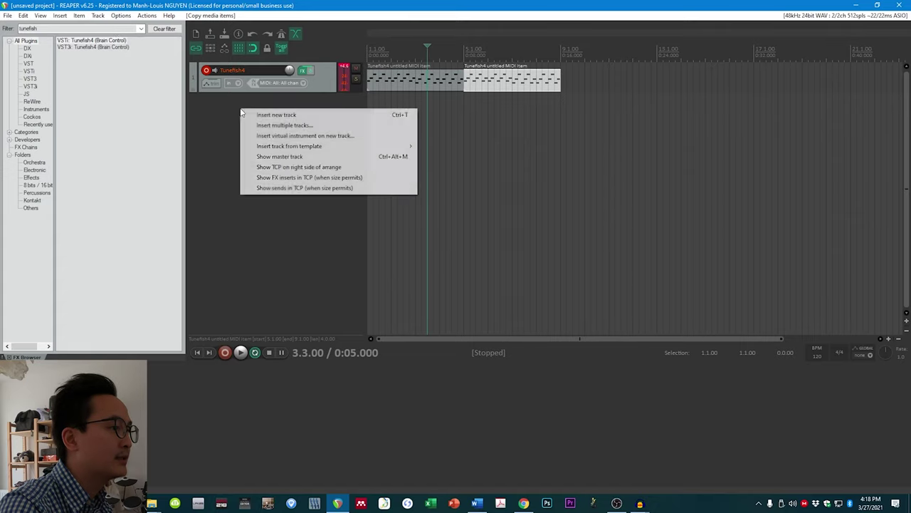
click(281, 136)
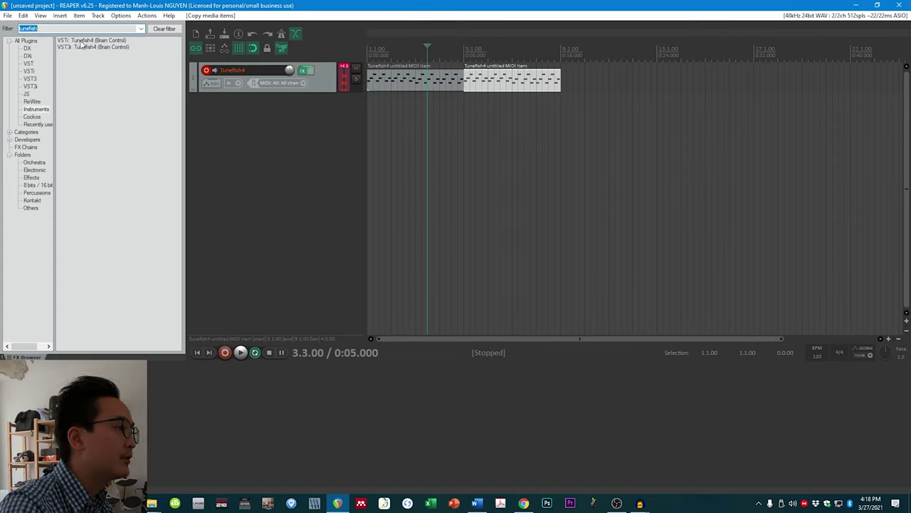
key(Return)
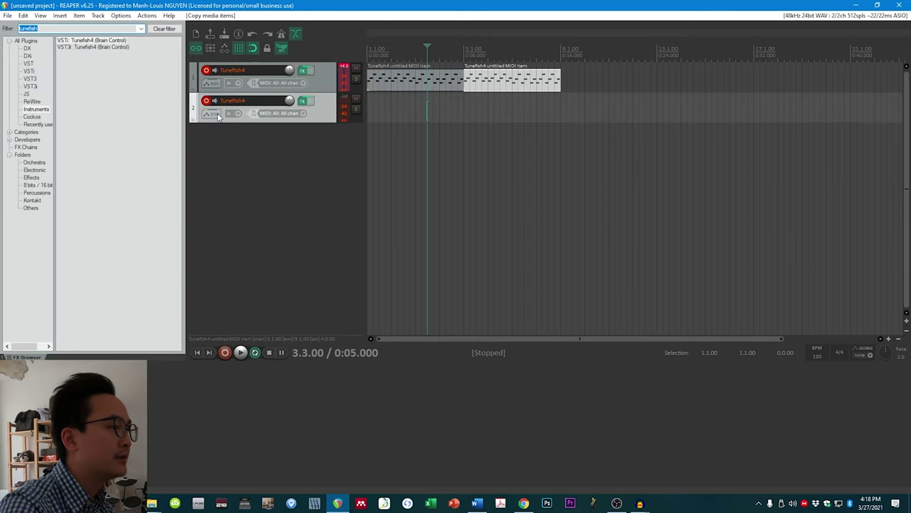
drag(271, 41, 551, 49)
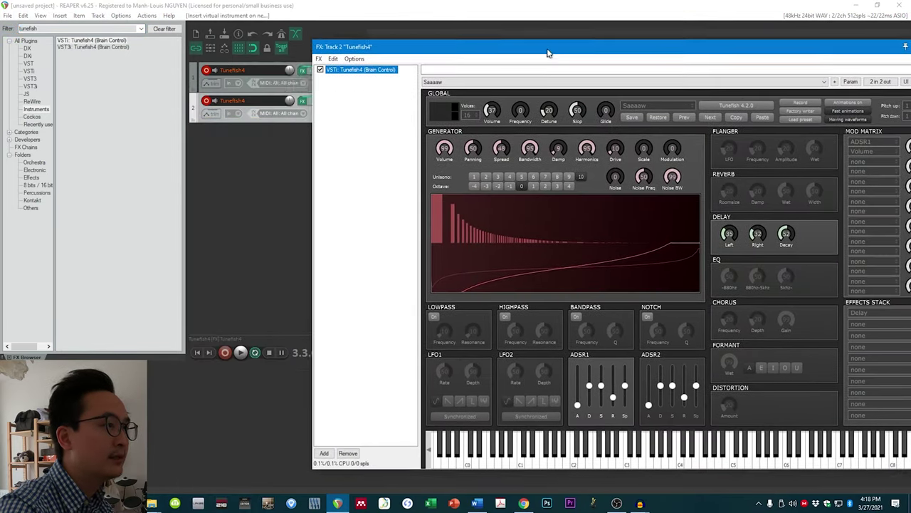
- Disarm recording on track 1 and set the edit cursor to the start of bar 1
click(206, 69)
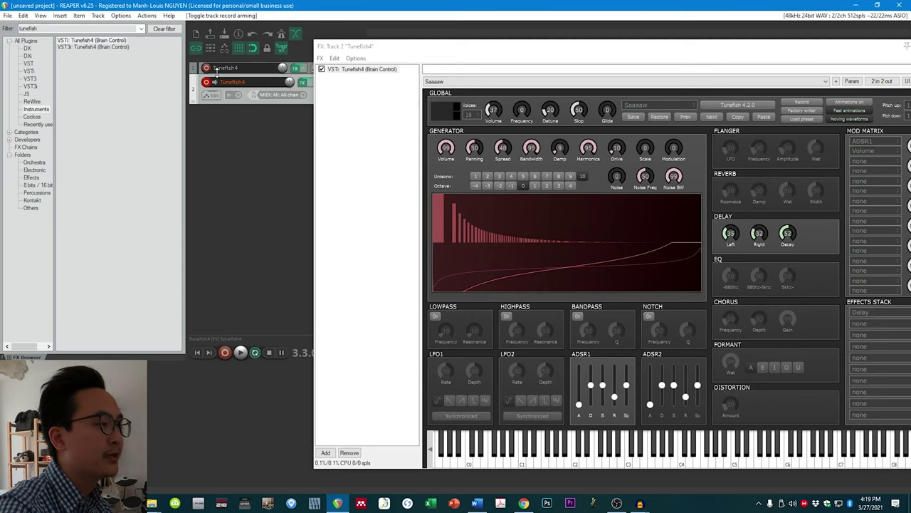
drag(463, 47, 219, 118)
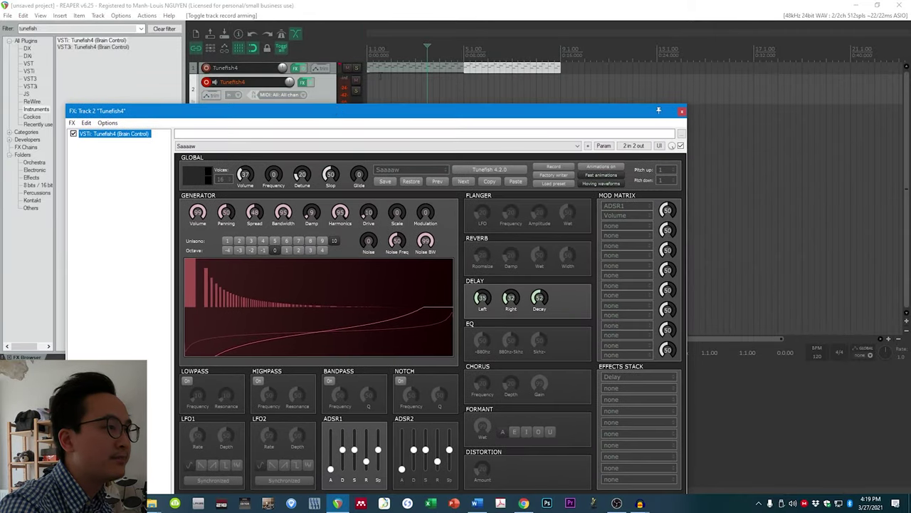
click(421, 63)
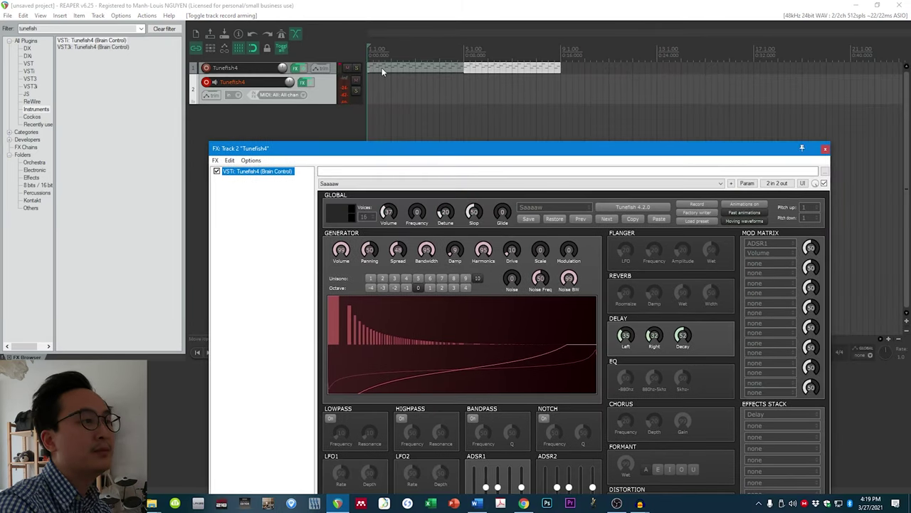
- Load the Saw preset in track 2's Tunefish4 and try notes on its keyboard
drag(563, 150, 440, 88)
click(448, 138)
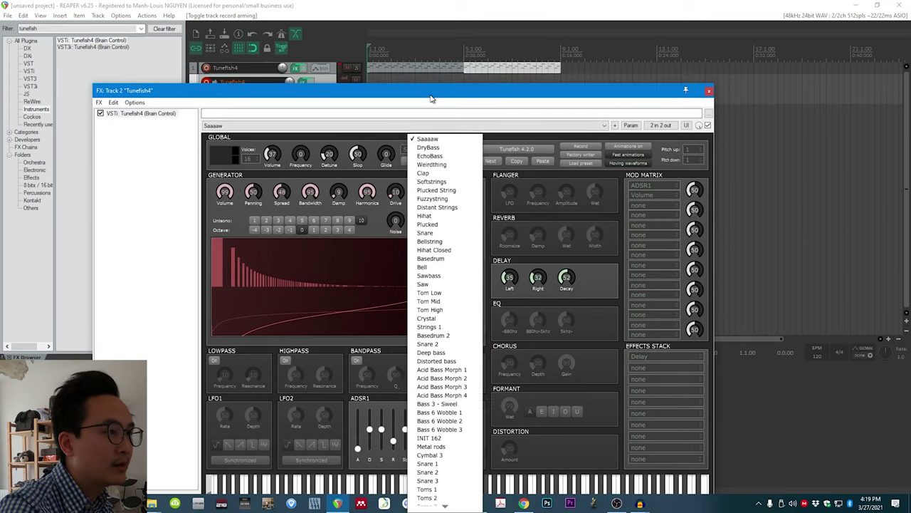
click(425, 5)
click(456, 150)
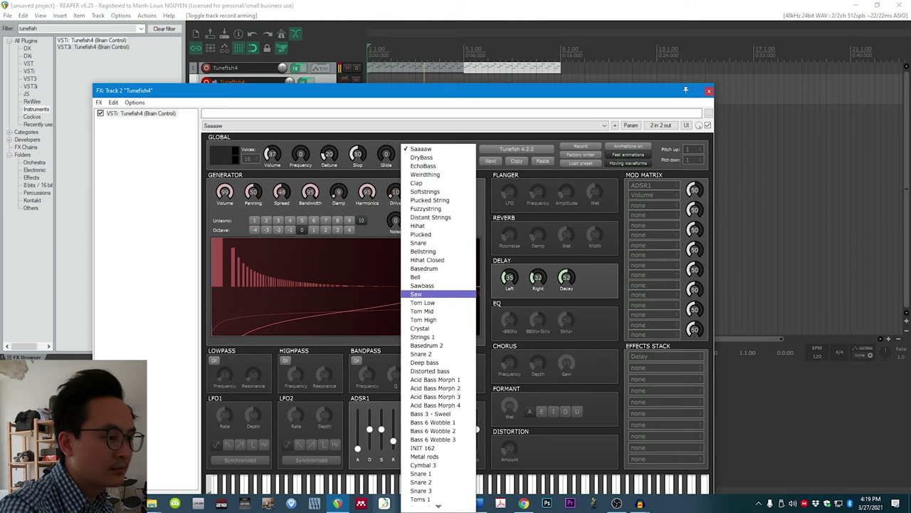
click(426, 293)
drag(456, 98, 445, 87)
drag(414, 480, 557, 481)
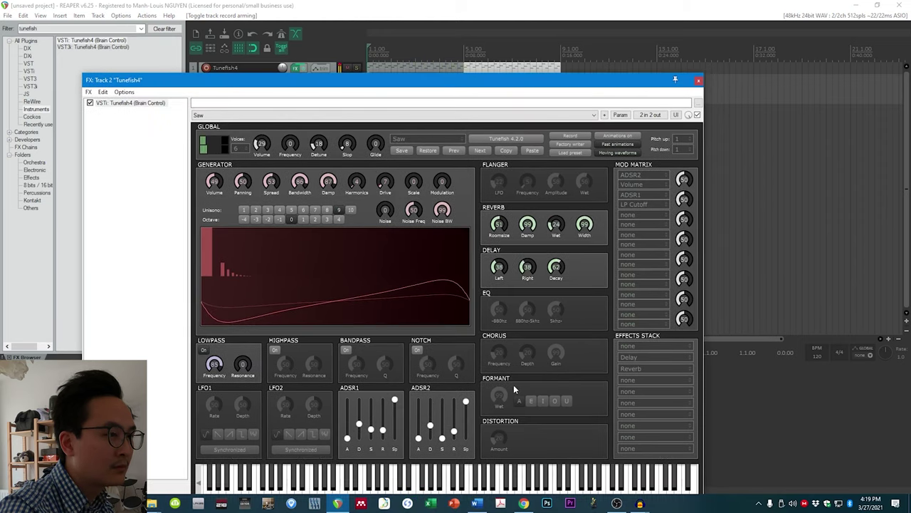
- Insert a new MIDI item on track 2 from bar 1 to bar 9 and open it in the MIDI editor
drag(442, 84, 449, 129)
click(428, 19)
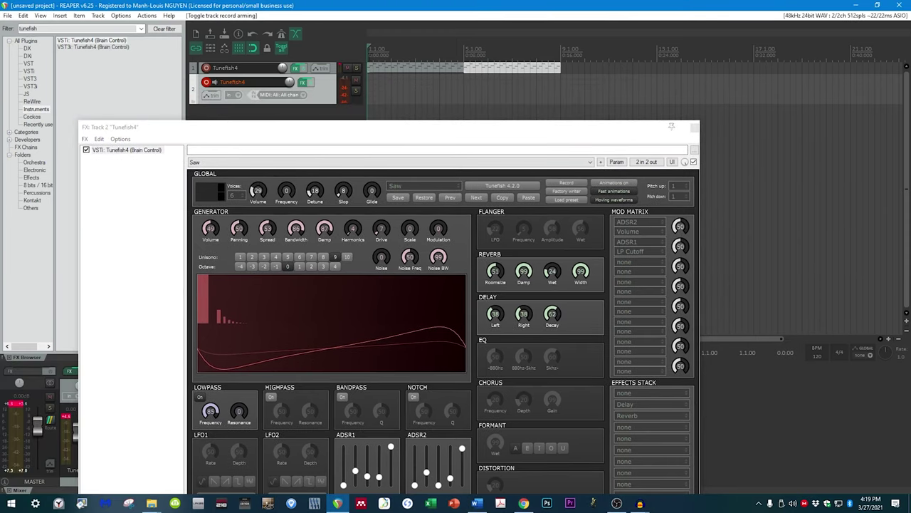
drag(371, 54, 561, 53)
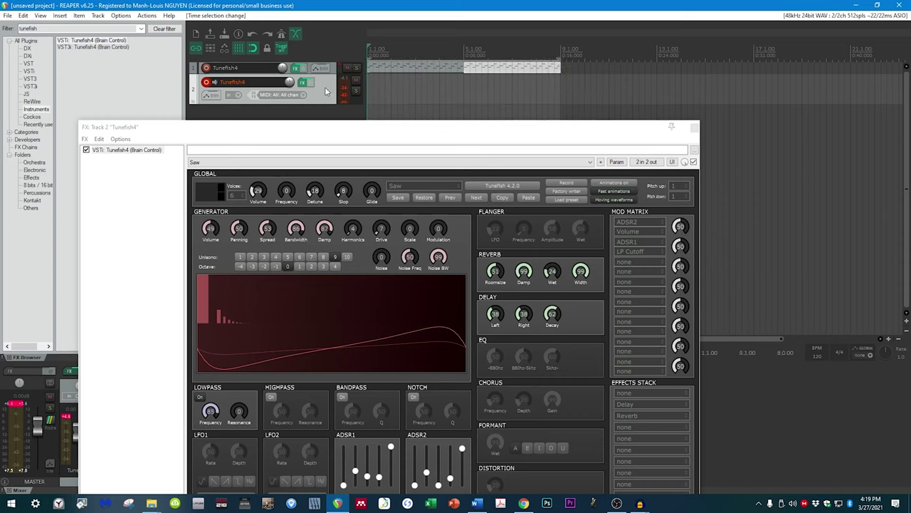
click(60, 14)
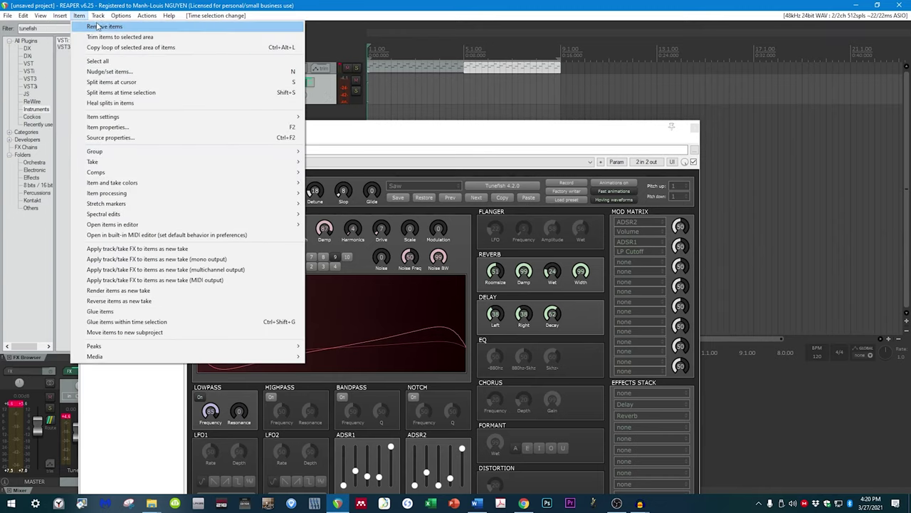
click(69, 37)
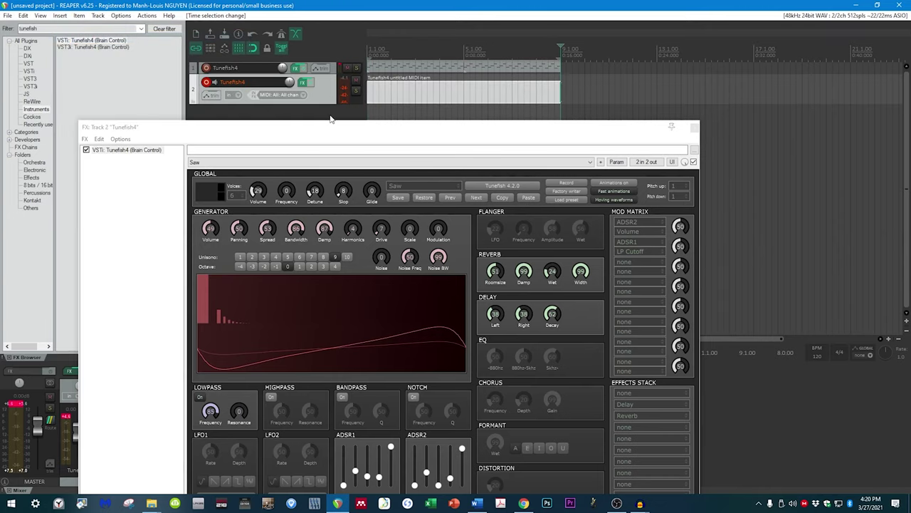
double_click(420, 97)
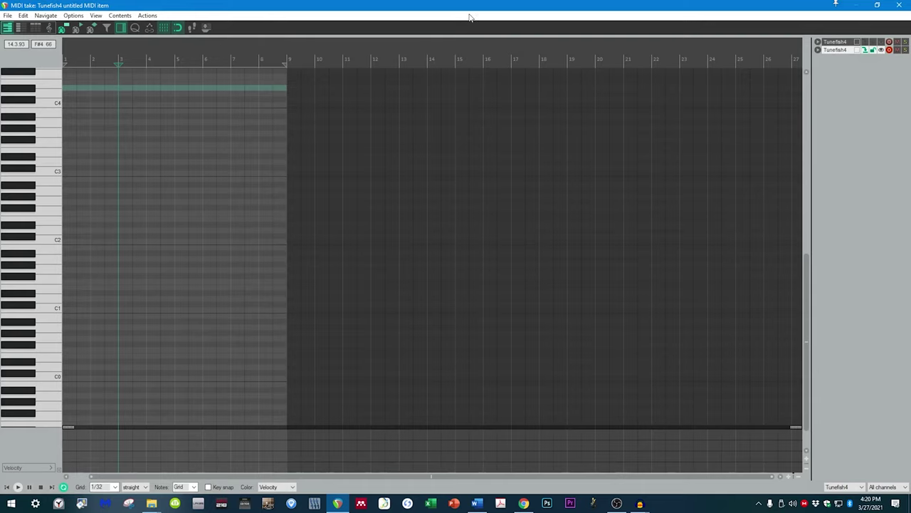
- Move the MIDI editor window aside and back to full size, and play the empty MIDI item briefly from bar 1
drag(473, 13, 297, 117)
drag(383, 128, 421, 6)
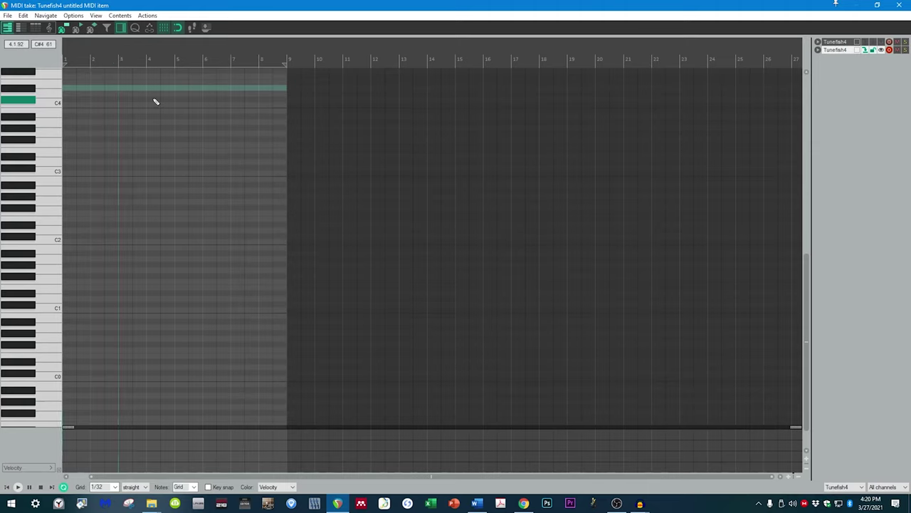
key(space)
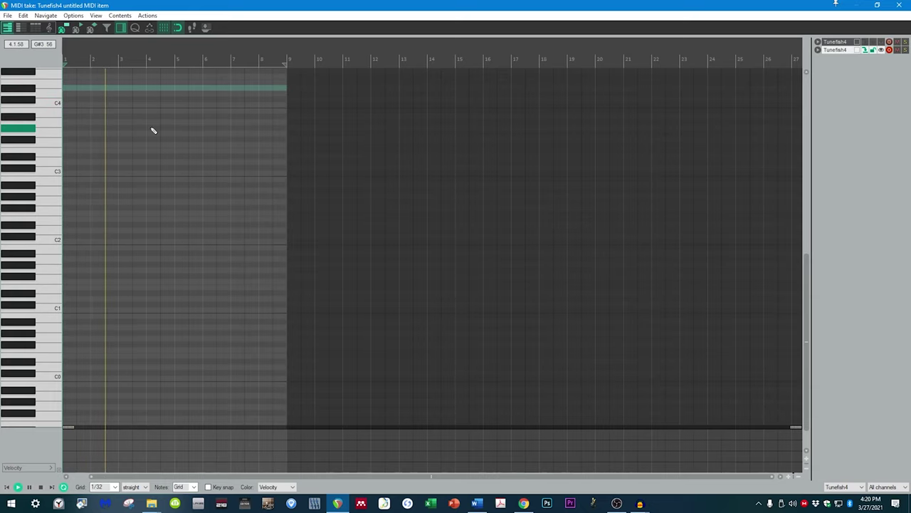
key(space)
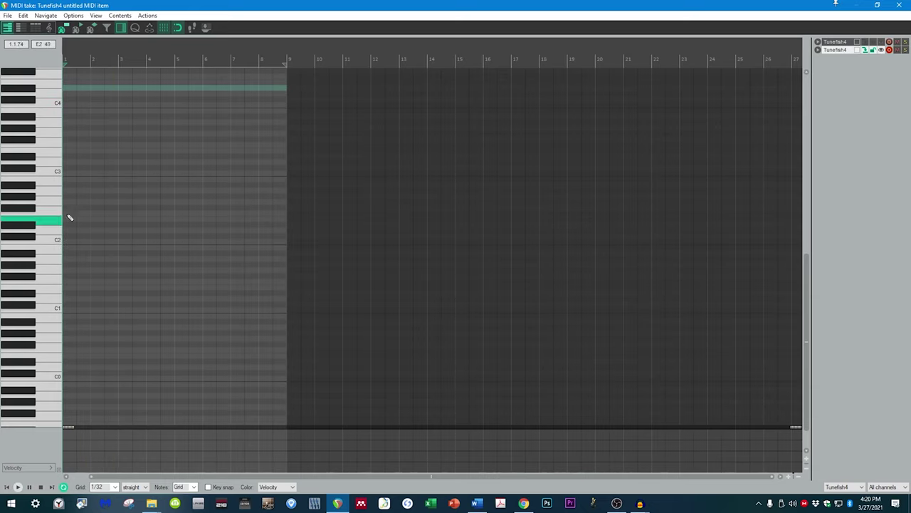
- Audition the notes C4 and C5 on the MIDI editor's piano keyboard
click(62, 172)
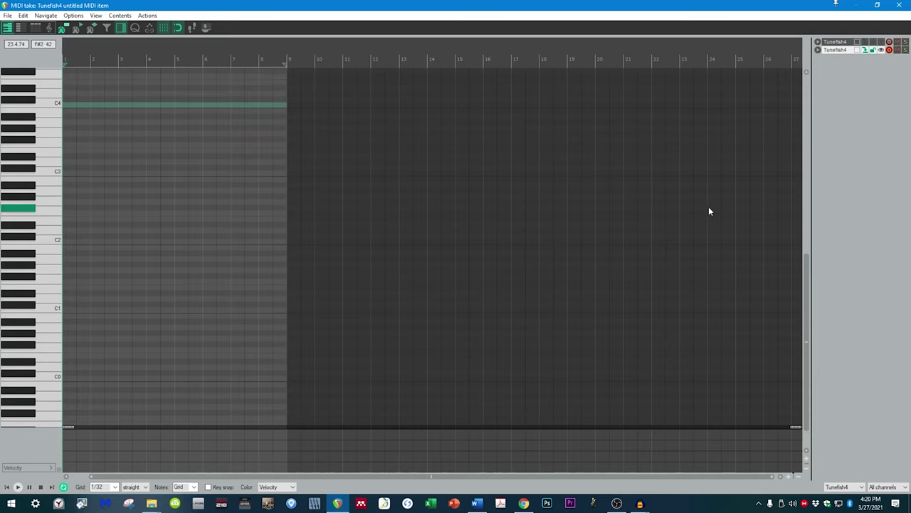
drag(805, 306, 806, 225)
click(41, 203)
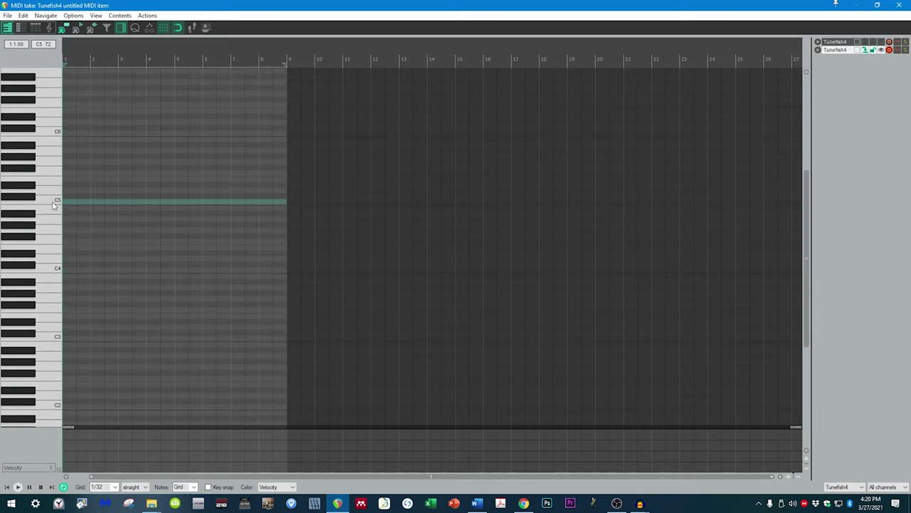
- Test playback from bar 1 and draw a C5 note about one beat long starting at beat 3 of bar 1
key(space)
key(space)
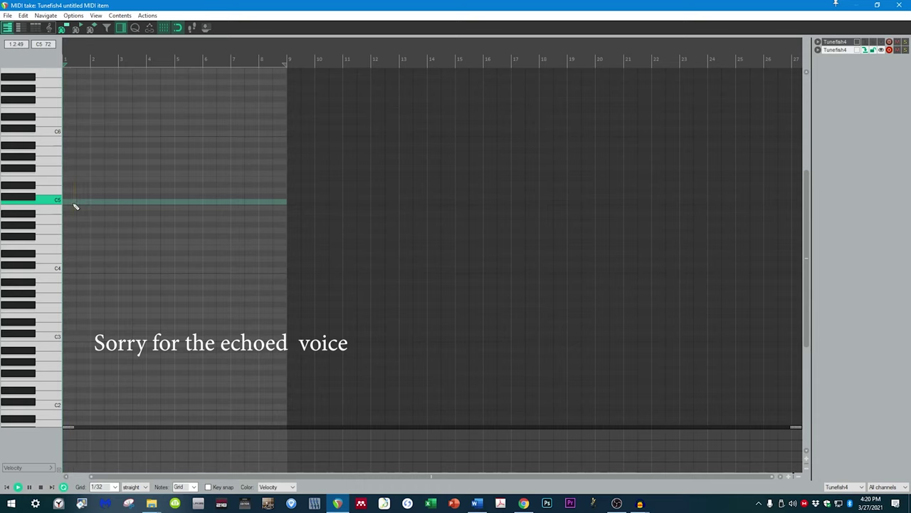
scroll(81, 207, up, 3)
key(space)
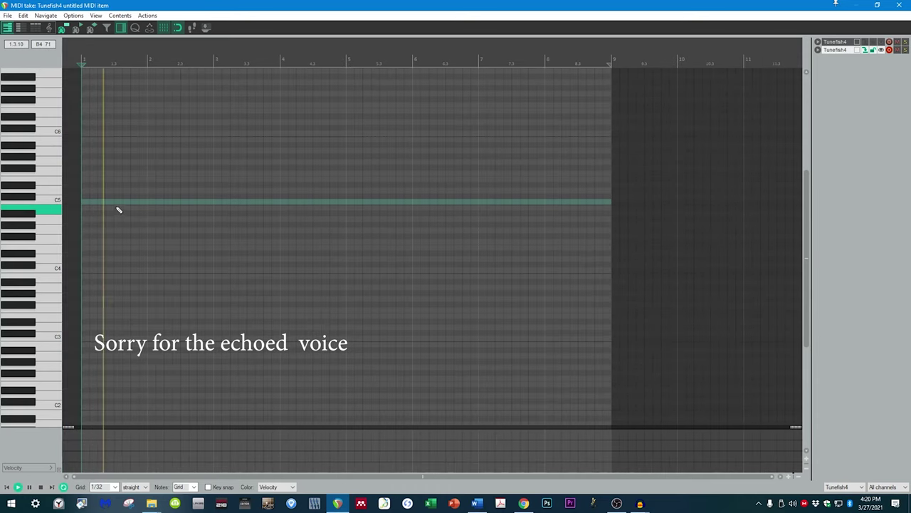
key(space)
drag(116, 202, 128, 205)
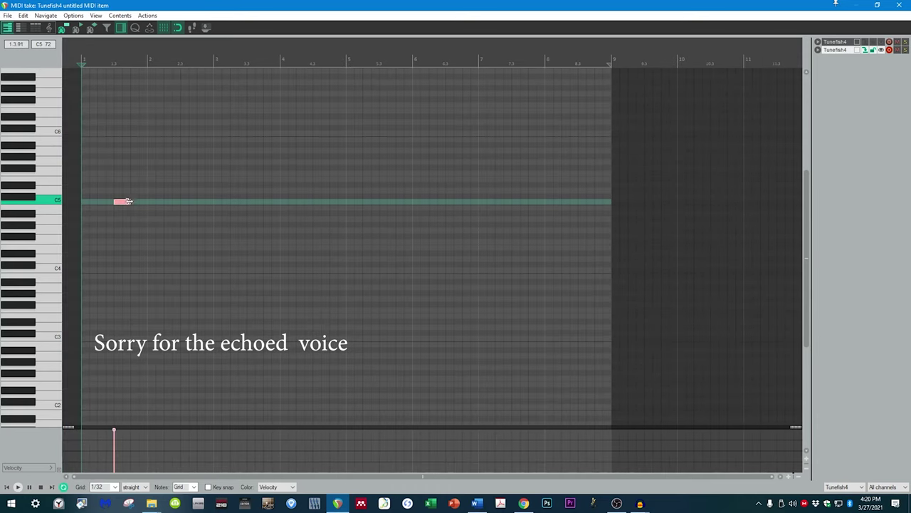